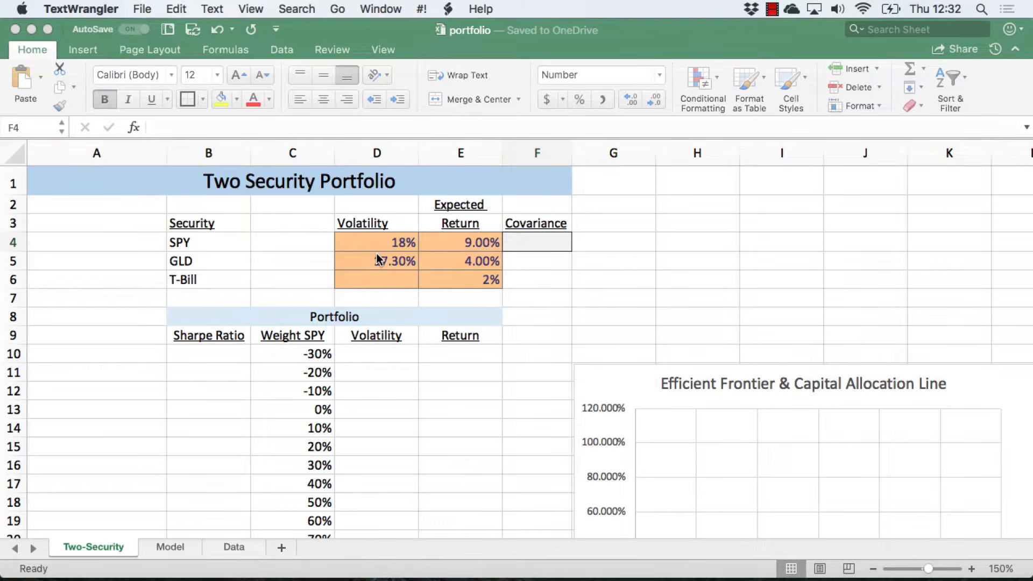
{"action": "left_click", "coordinate": [365, 243]}
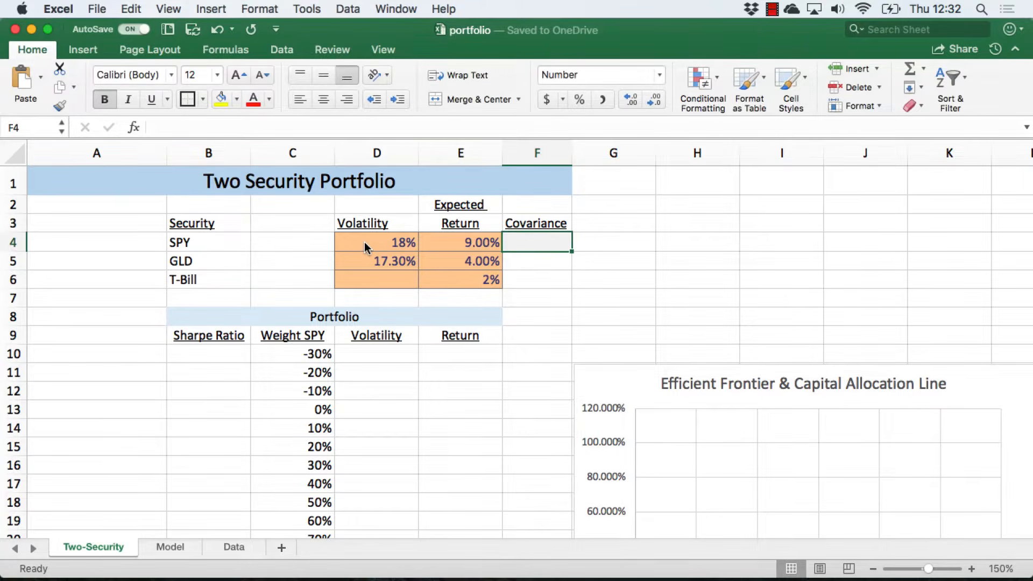
{"action": "key", "text": "Left"}
{"action": "key", "text": "Left"}
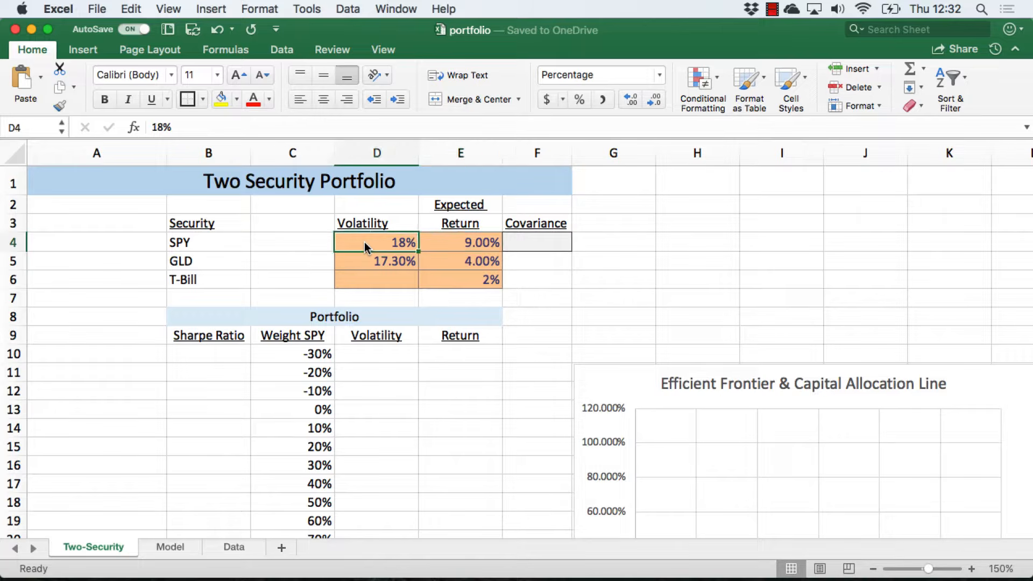
{"action": "key", "text": "Right"}
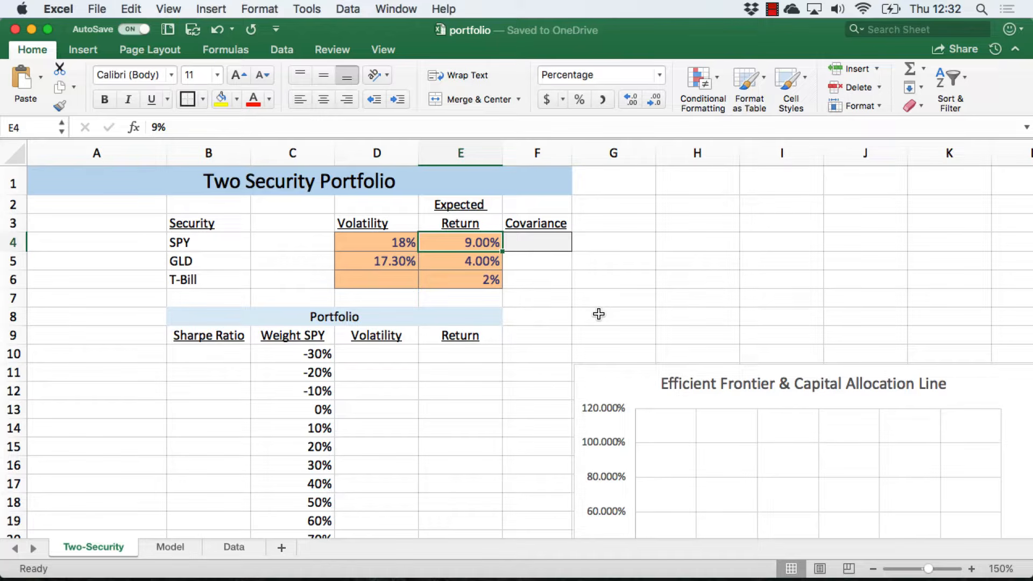
Step: Begin a COVARIANCE.S formula in cell F4 under the Covariance heading
{"action": "left_click", "coordinate": [540, 244]}
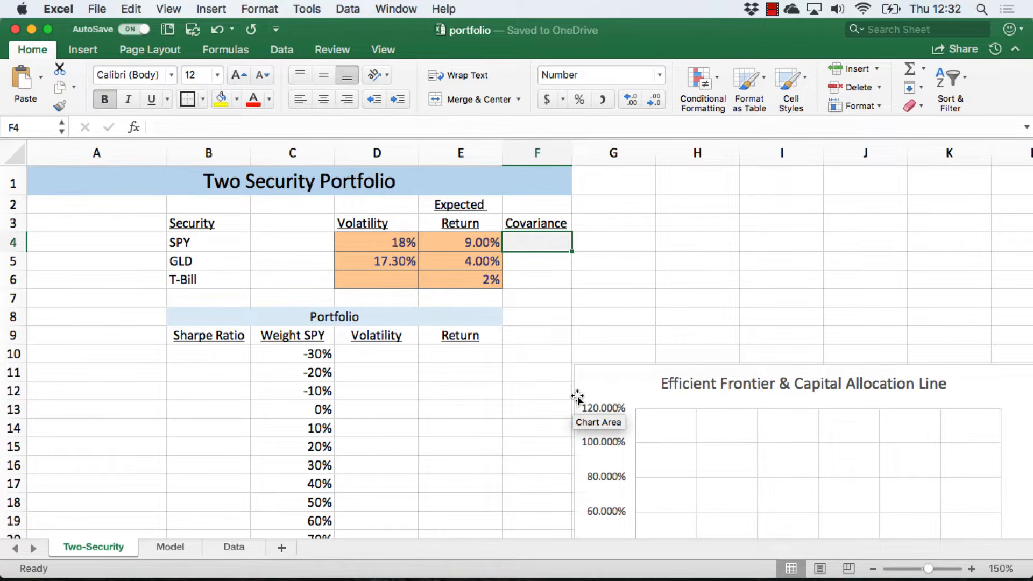
{"action": "type", "text": "=cov"}
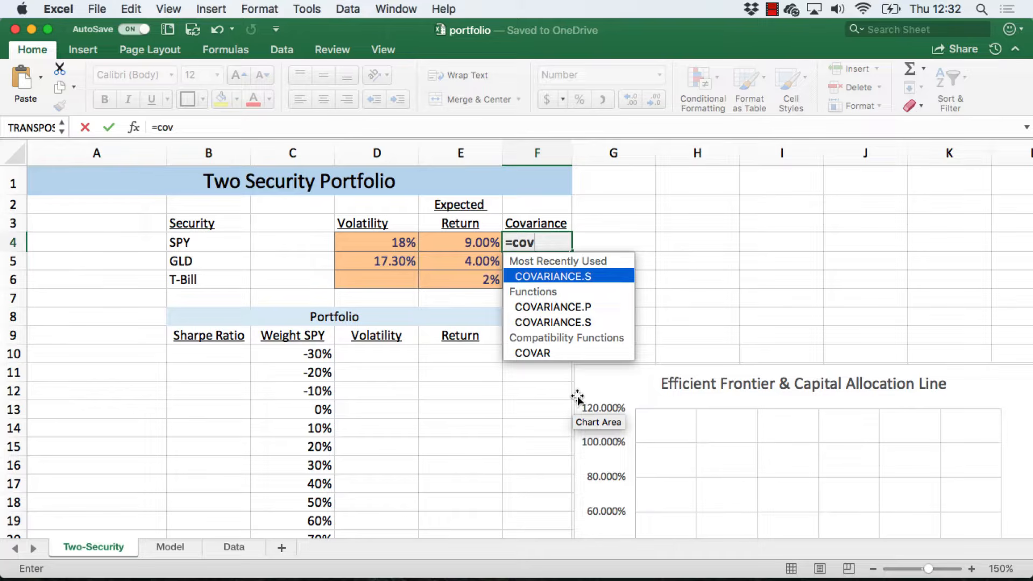
{"action": "key", "text": "Tab"}
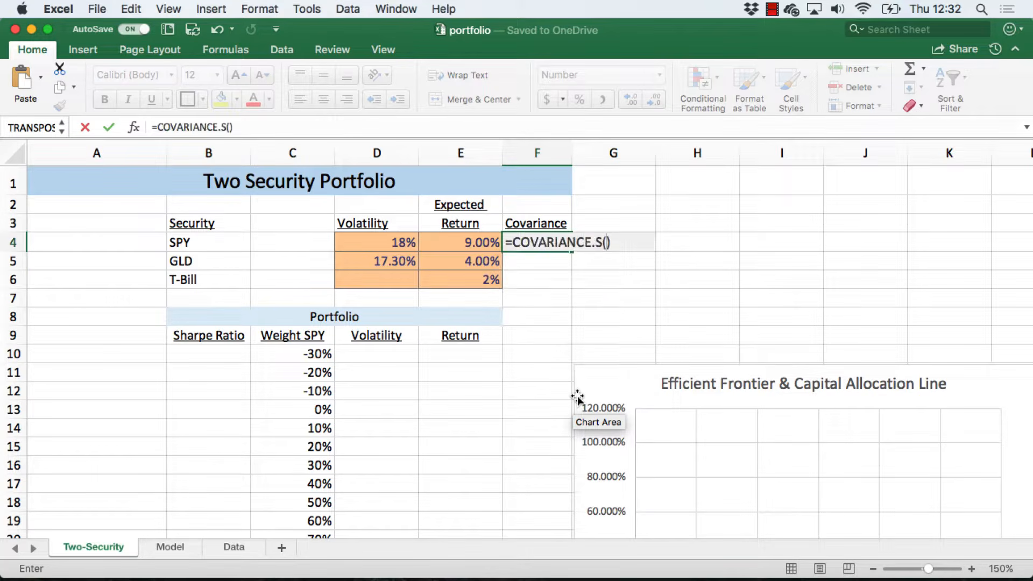
{"action": "left_click", "coordinate": [228, 547]}
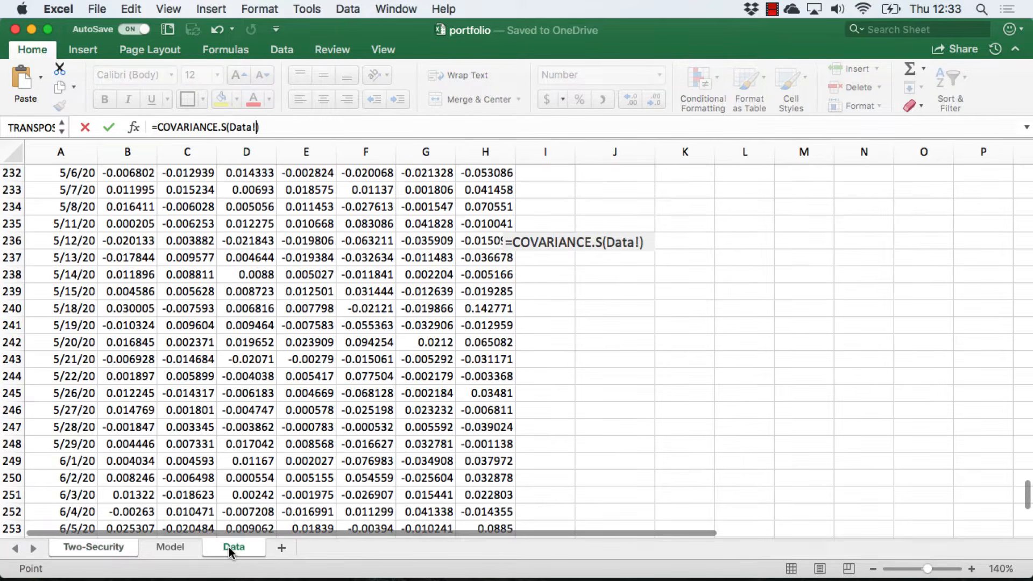
{"action": "scroll", "coordinate": [197, 302], "scroll_direction": "up", "scroll_amount": 9}
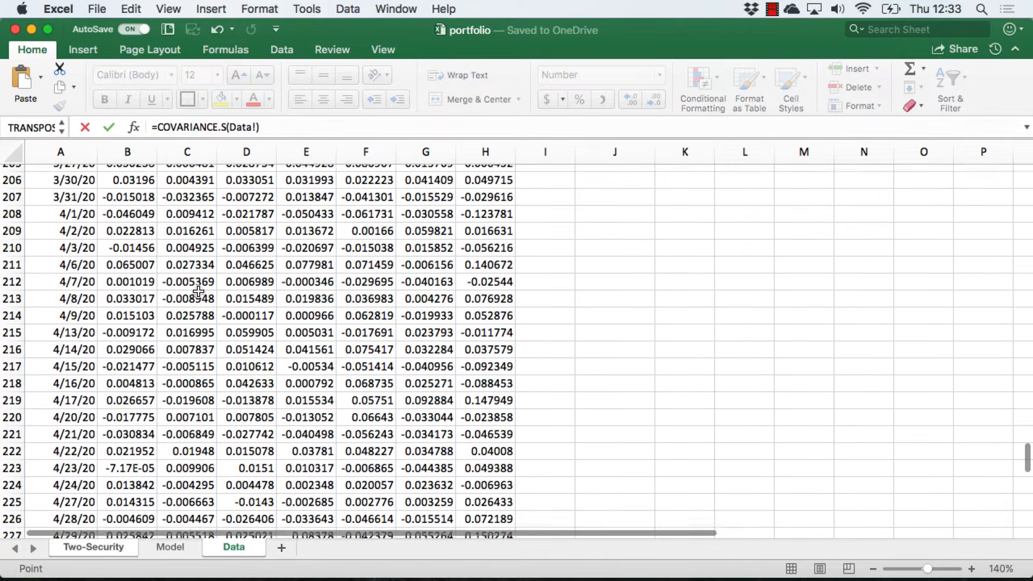
{"action": "scroll", "coordinate": [555, 327], "scroll_direction": "up", "scroll_amount": 20}
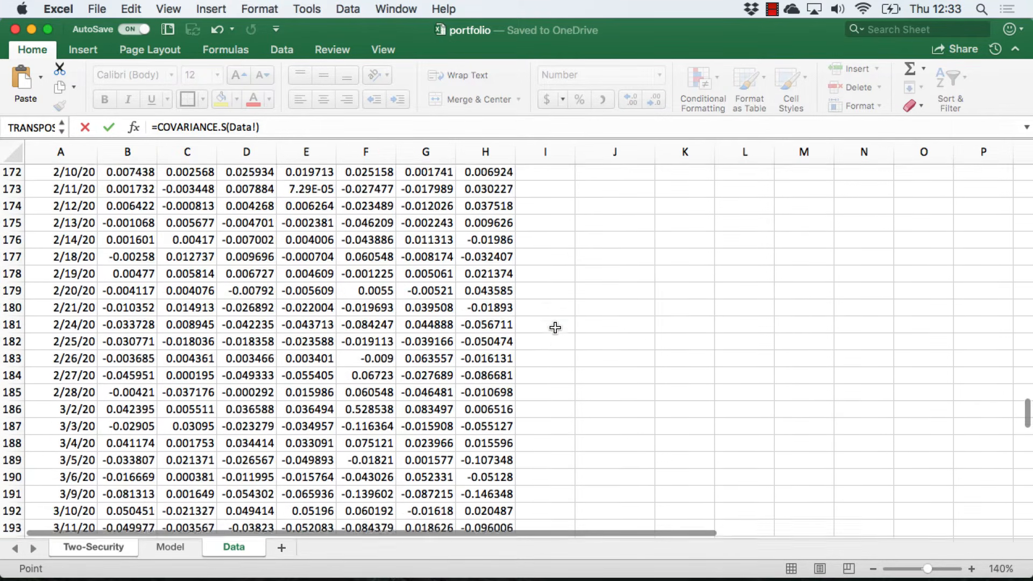
{"action": "scroll", "coordinate": [555, 327], "scroll_direction": "up", "scroll_amount": 20}
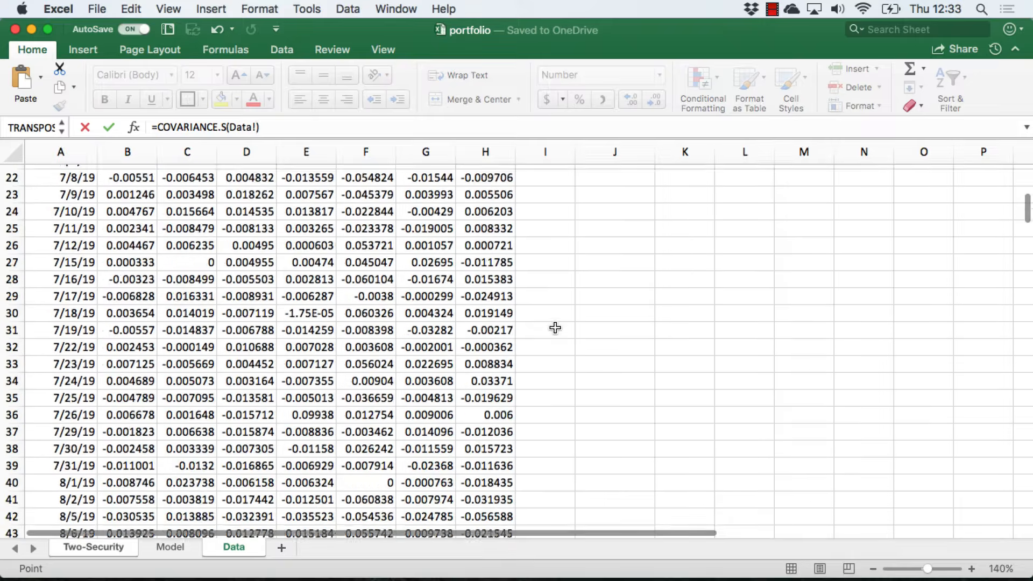
{"action": "left_click_drag", "start_coordinate": [110, 178], "coordinate": [111, 177]}
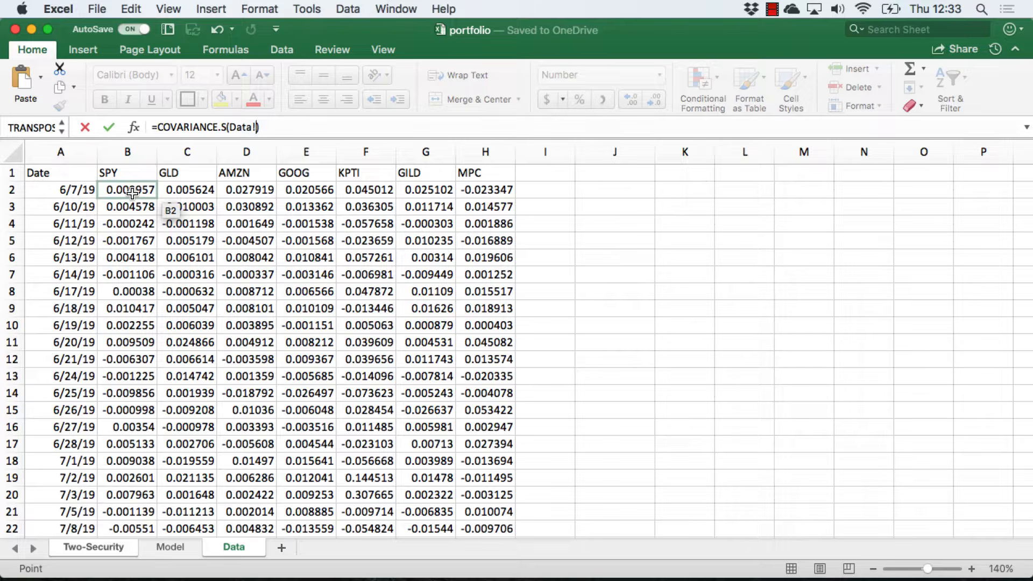
{"action": "key", "text": "BackSpace"}
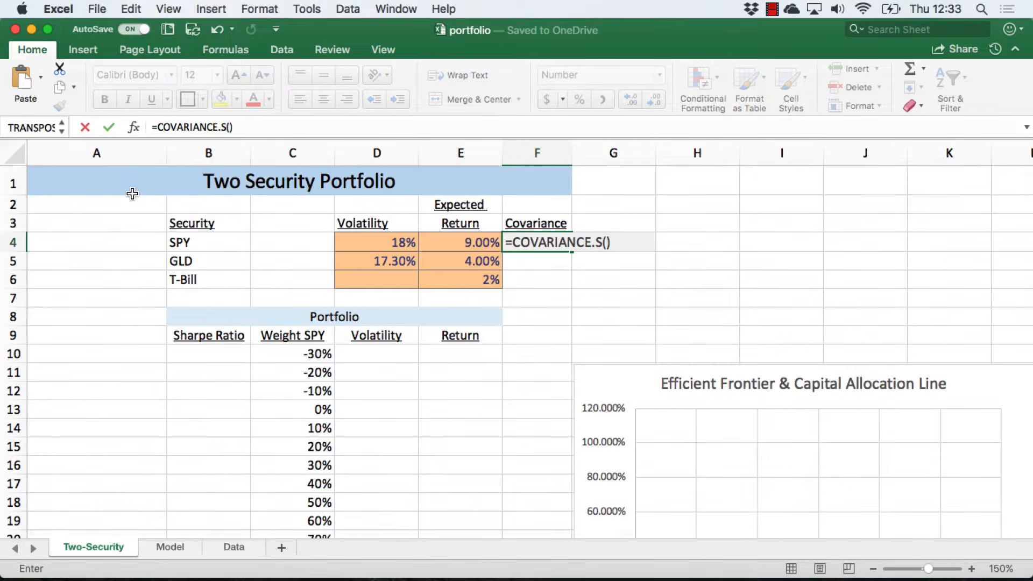
Step: Complete the covariance formula in F4 with the named ranges SPY and GLD as its two arguments
{"action": "type", "text": "Spy"}
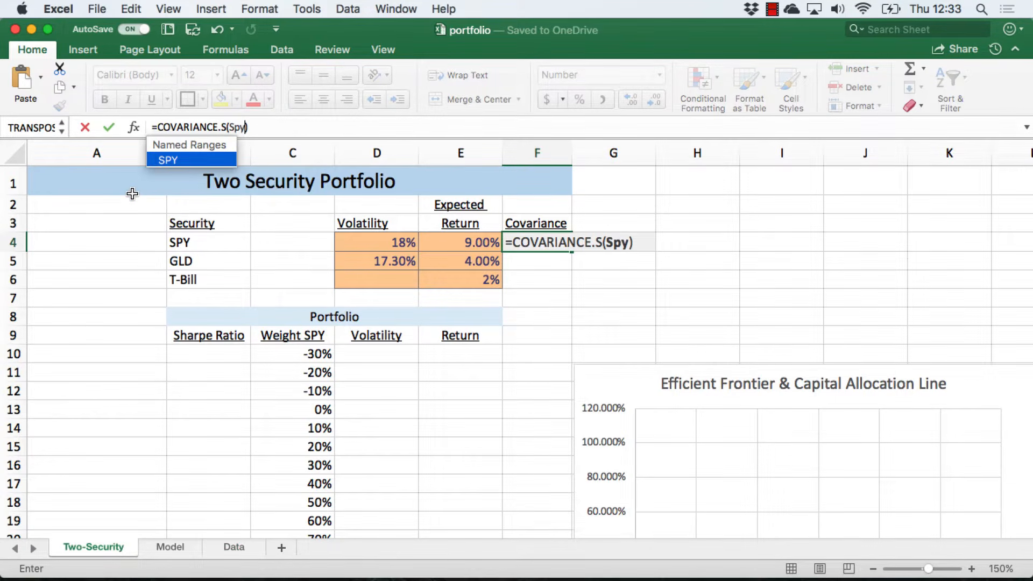
{"action": "type", "text": ","}
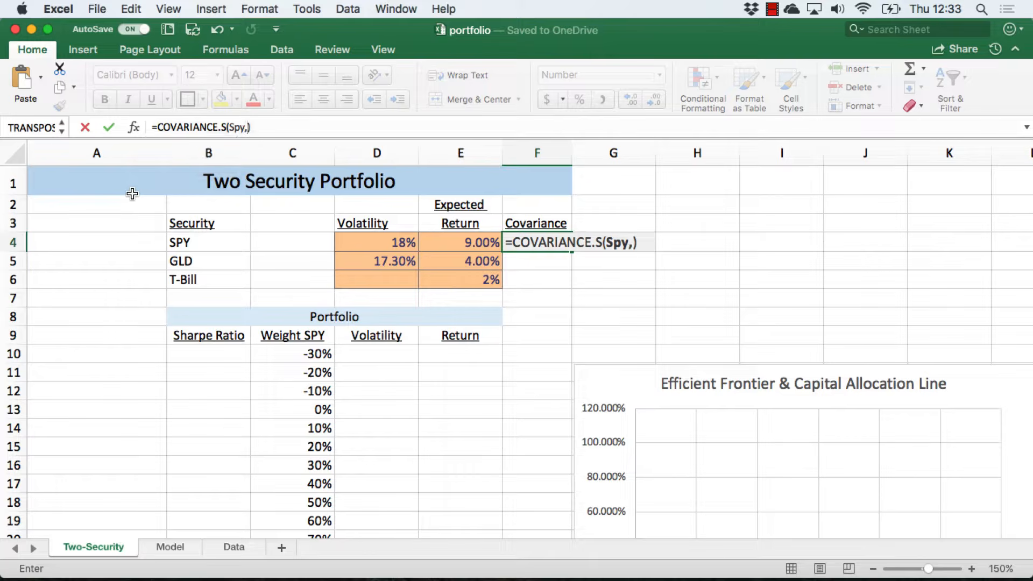
{"action": "type", "text": "gld"}
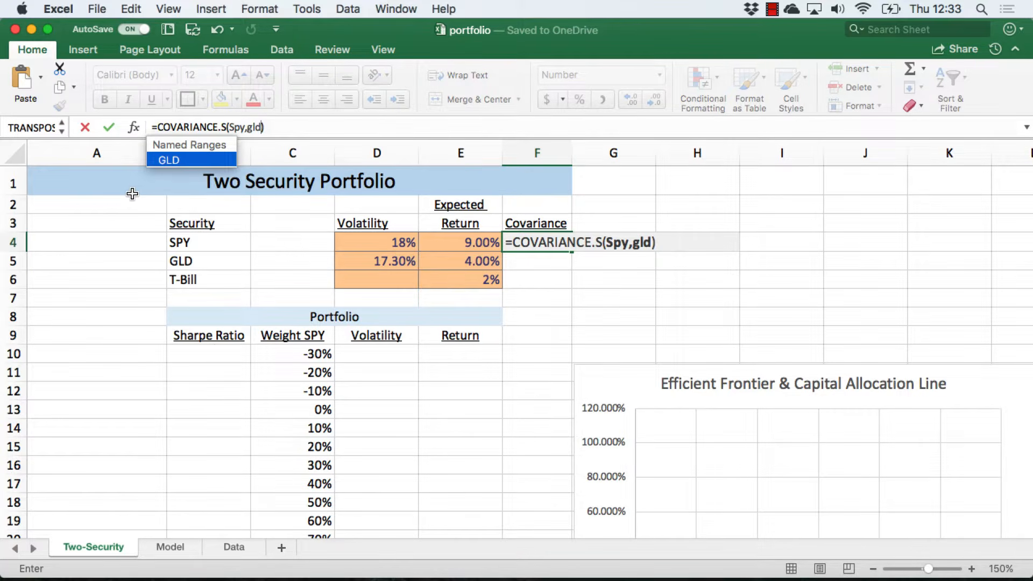
{"action": "key", "text": "Return"}
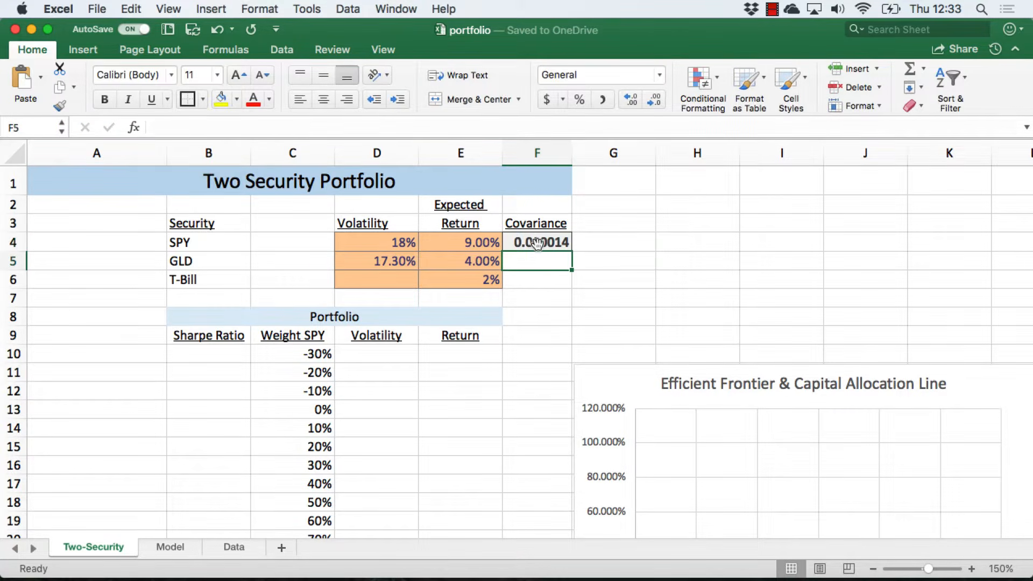
Step: Annualize the covariance in F4 by multiplying its formula by 252
{"action": "left_click", "coordinate": [537, 244]}
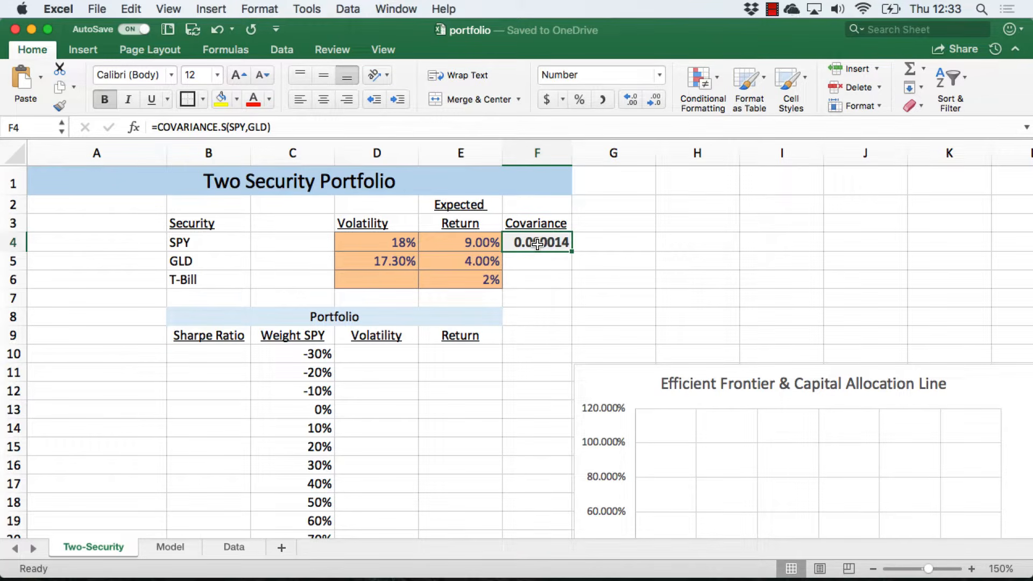
{"action": "left_click", "coordinate": [302, 128]}
{"action": "type", "text": "*252"}
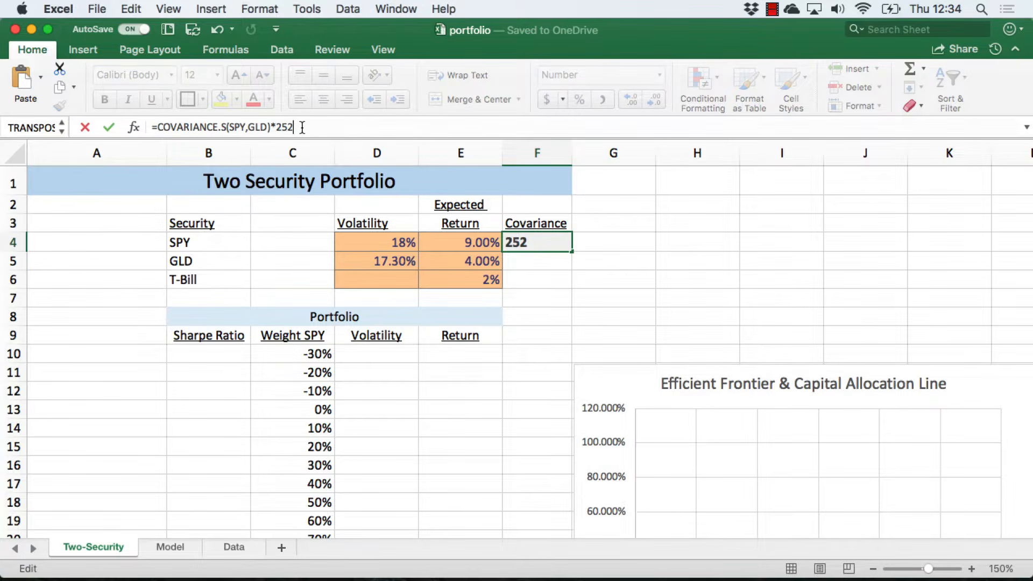
{"action": "key", "text": "Return"}
Step: Examine the portfolio table's SPY weights down to the Optimal Combination row, with the first Return cell E10 selected
{"action": "scroll", "coordinate": [573, 283], "scroll_direction": "down", "scroll_amount": 1}
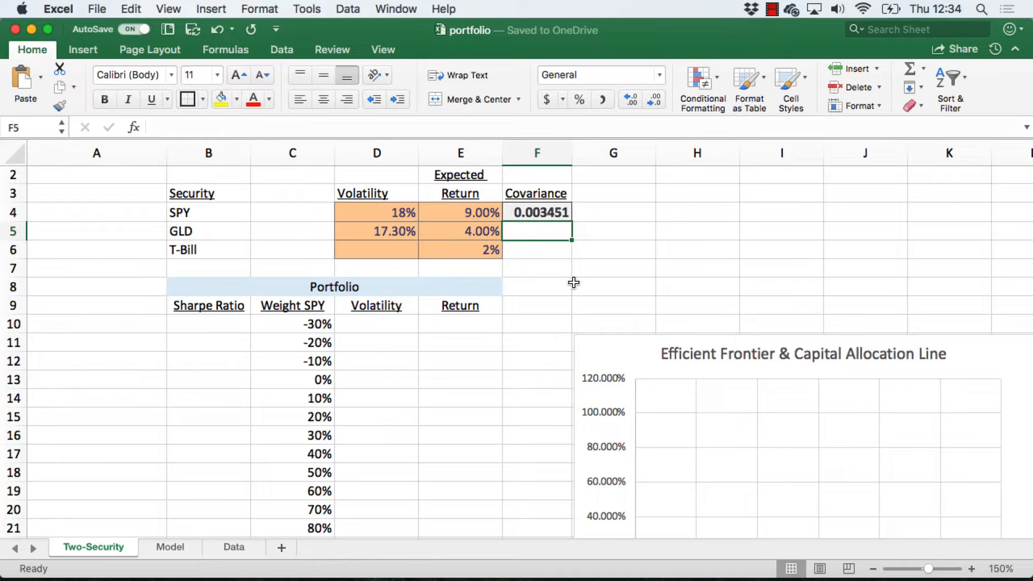
{"action": "scroll", "coordinate": [573, 283], "scroll_direction": "down", "scroll_amount": 4}
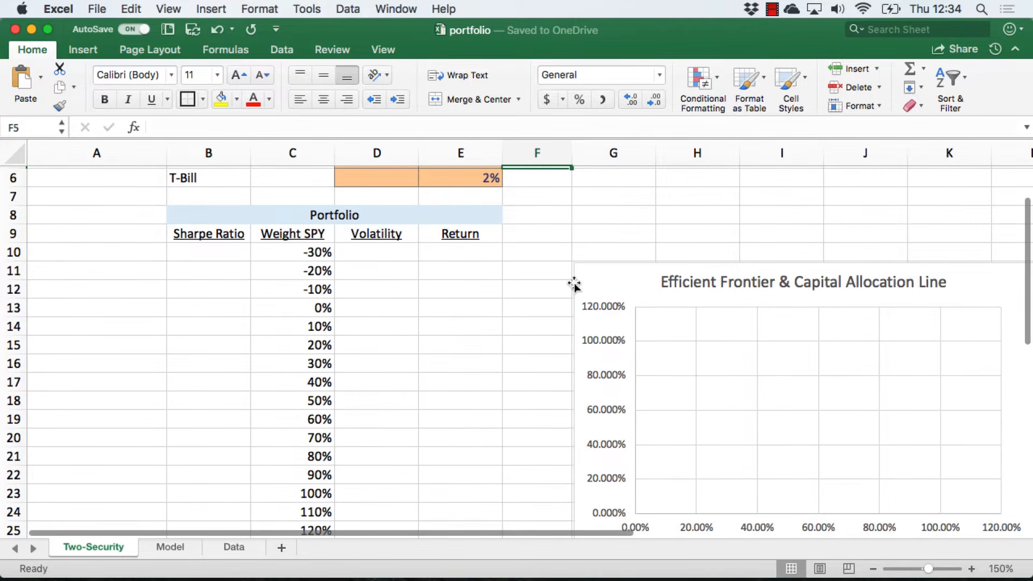
{"action": "scroll", "coordinate": [574, 283], "scroll_direction": "up", "scroll_amount": 2}
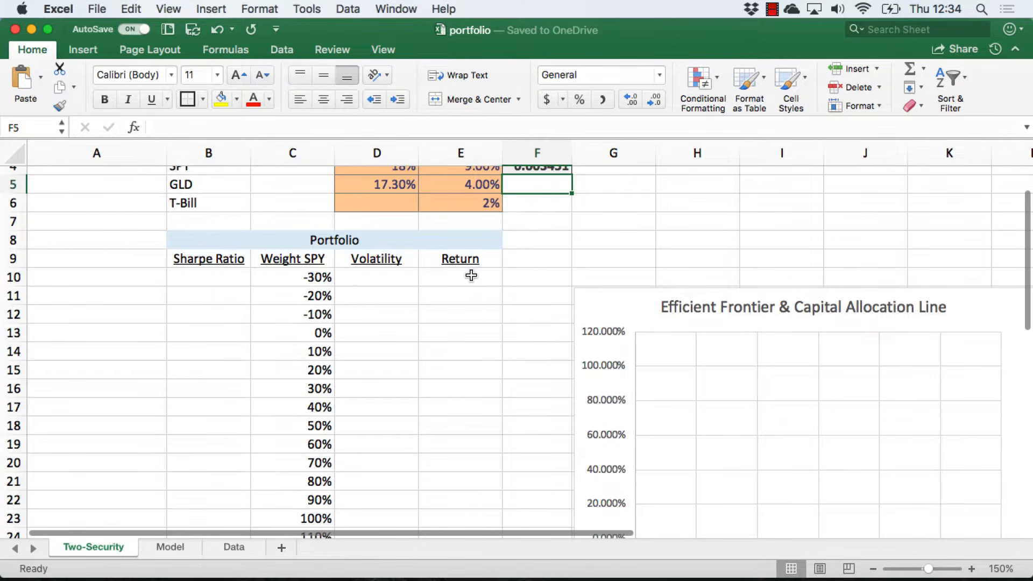
{"action": "left_click", "coordinate": [471, 270]}
{"action": "scroll", "coordinate": [672, 335], "scroll_direction": "up", "scroll_amount": 3}
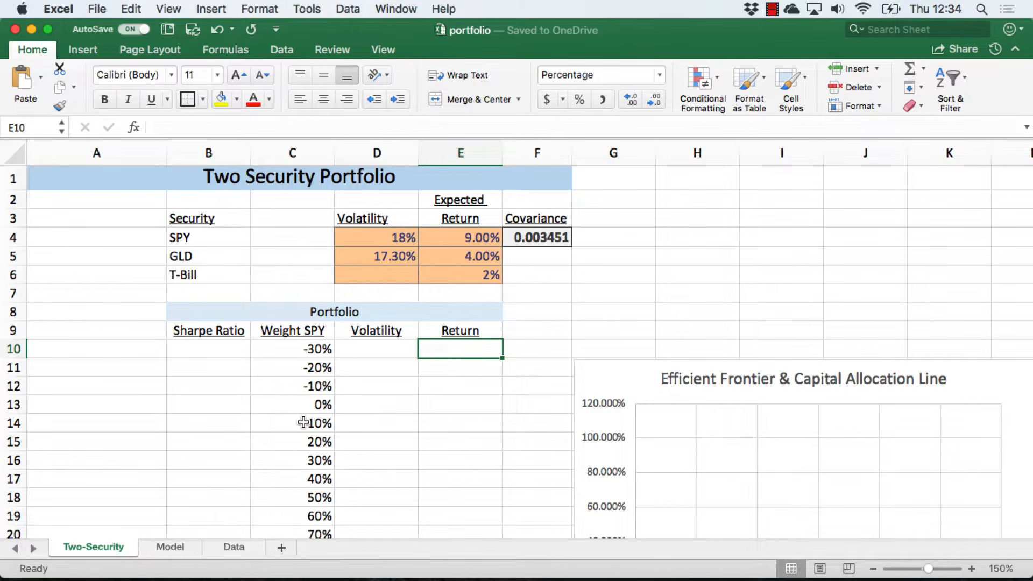
{"action": "scroll", "coordinate": [304, 422], "scroll_direction": "down", "scroll_amount": 5}
{"action": "scroll", "coordinate": [304, 422], "scroll_direction": "up", "scroll_amount": 3}
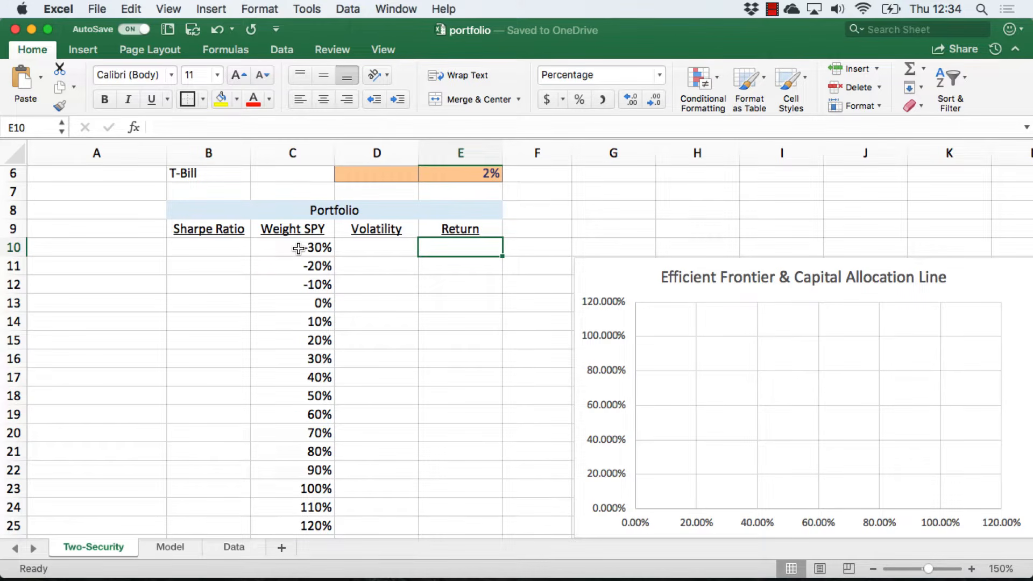
{"action": "scroll", "coordinate": [318, 387], "scroll_direction": "down", "scroll_amount": 3}
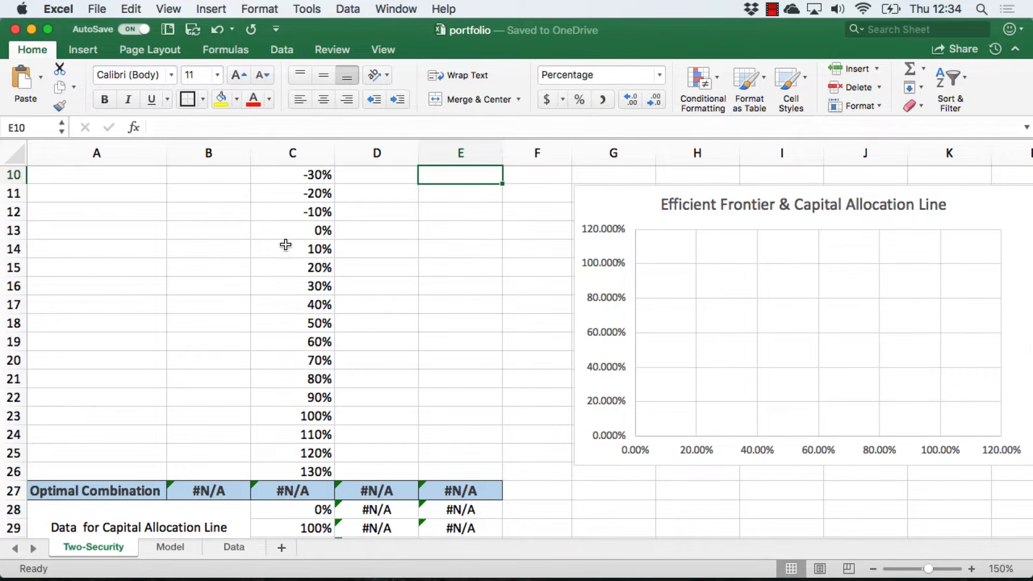
{"action": "scroll", "coordinate": [285, 334], "scroll_direction": "up", "scroll_amount": 5}
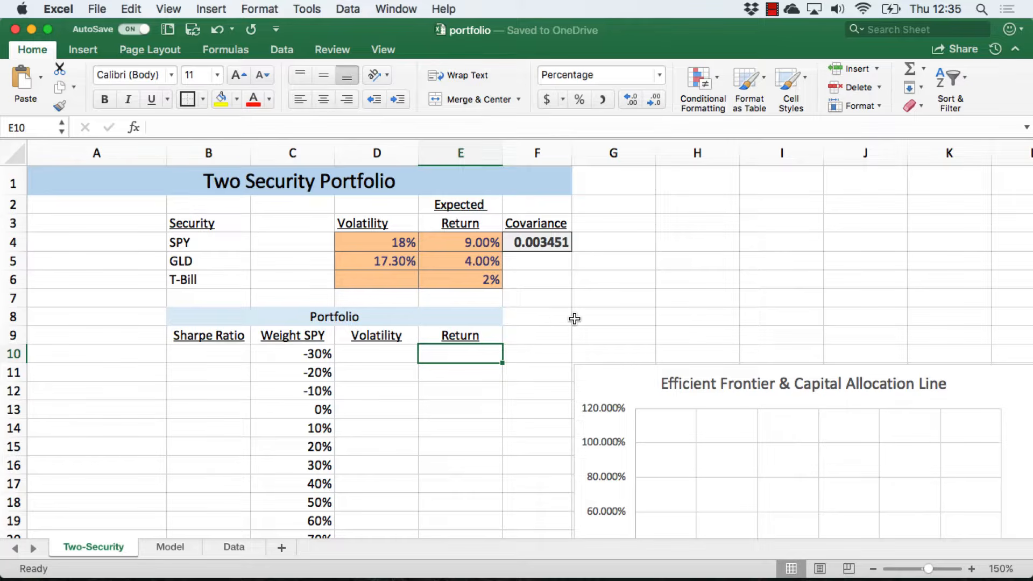
Step: Begin the portfolio return formula in E10 with the SPY weight times SPY's expected return, =C10*E4
{"action": "type", "text": "="}
{"action": "key", "text": "Left"}
{"action": "key", "text": "Left"}
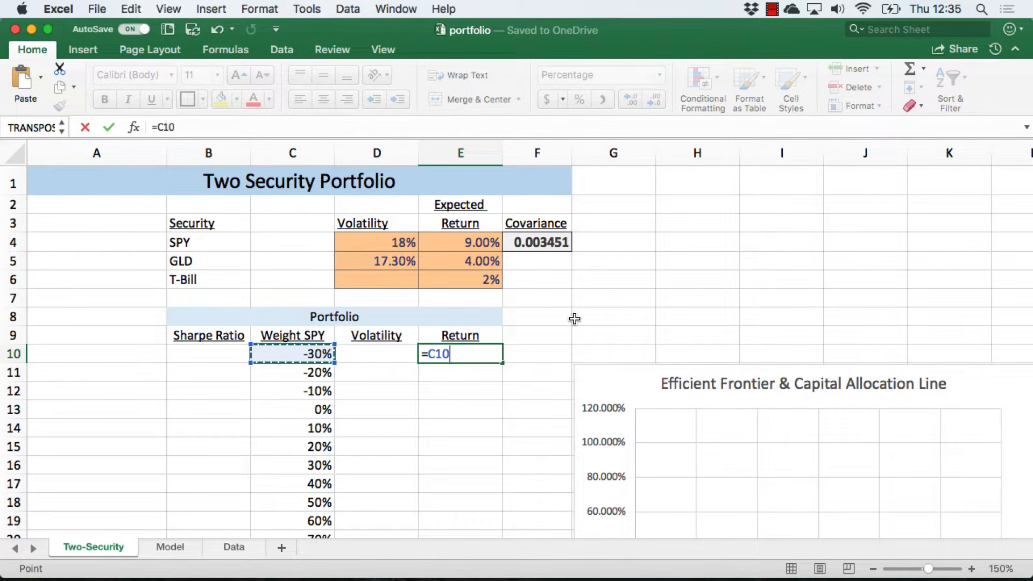
{"action": "type", "text": "*"}
{"action": "left_click", "coordinate": [448, 247]}
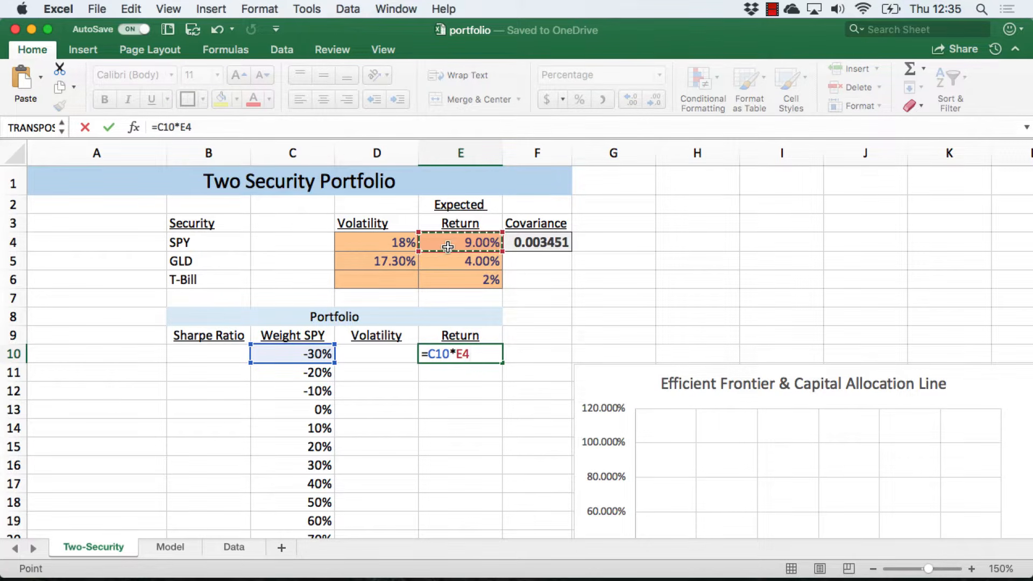
Step: Complete the return formula in E10 by adding the GLD portion, (1-C10)*E5
{"action": "type", "text": "+(1-"}
{"action": "key", "text": "Left"}
{"action": "key", "text": "Left"}
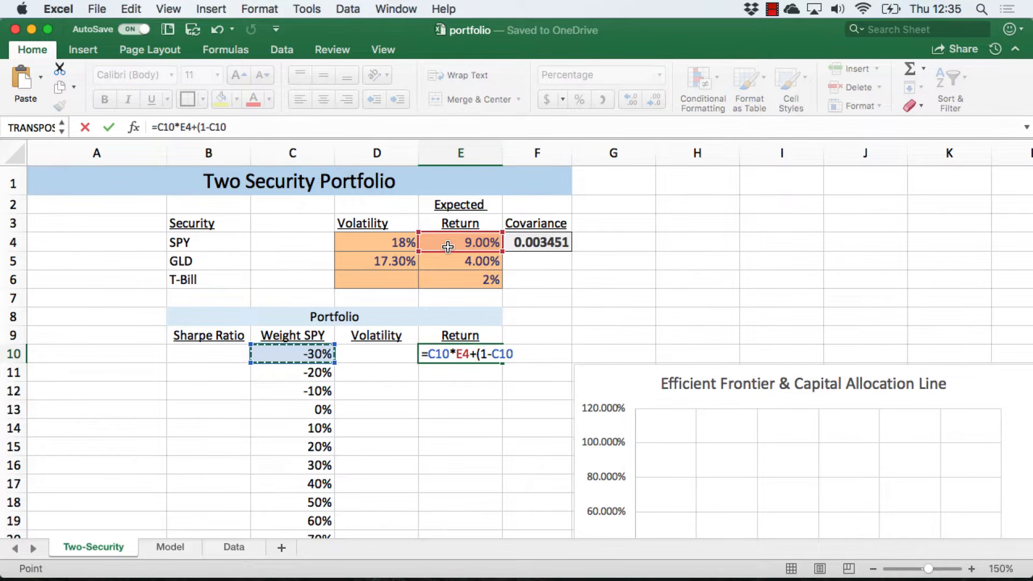
{"action": "type", "text": ")*"}
{"action": "key", "text": "Up"}
{"action": "key", "text": "Up"}
{"action": "key", "text": "Up"}
{"action": "key", "text": "Up"}
{"action": "key", "text": "Up"}
{"action": "key", "text": "Up"}
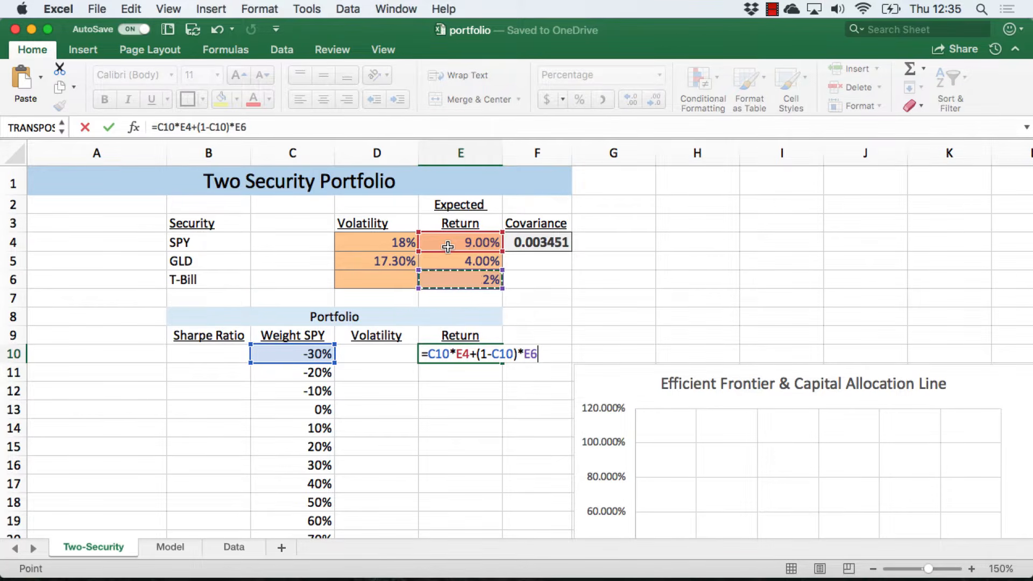
{"action": "key", "text": "Down"}
{"action": "key", "text": "Return"}
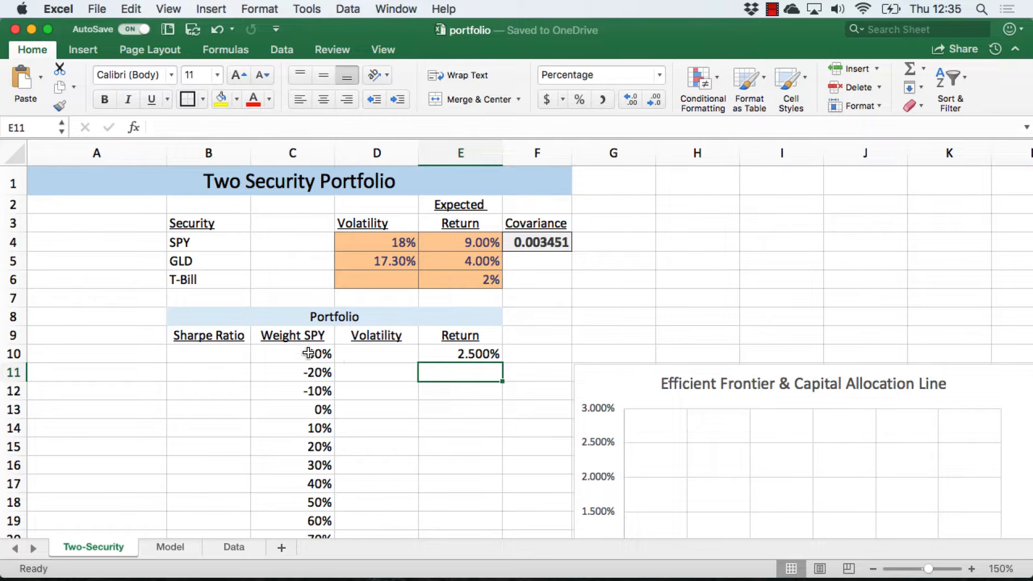
Step: Make the expected-return references in E10 absolute, so the formula reads =C10*$E$4+(1-C10)*$E$5
{"action": "left_click", "coordinate": [460, 356]}
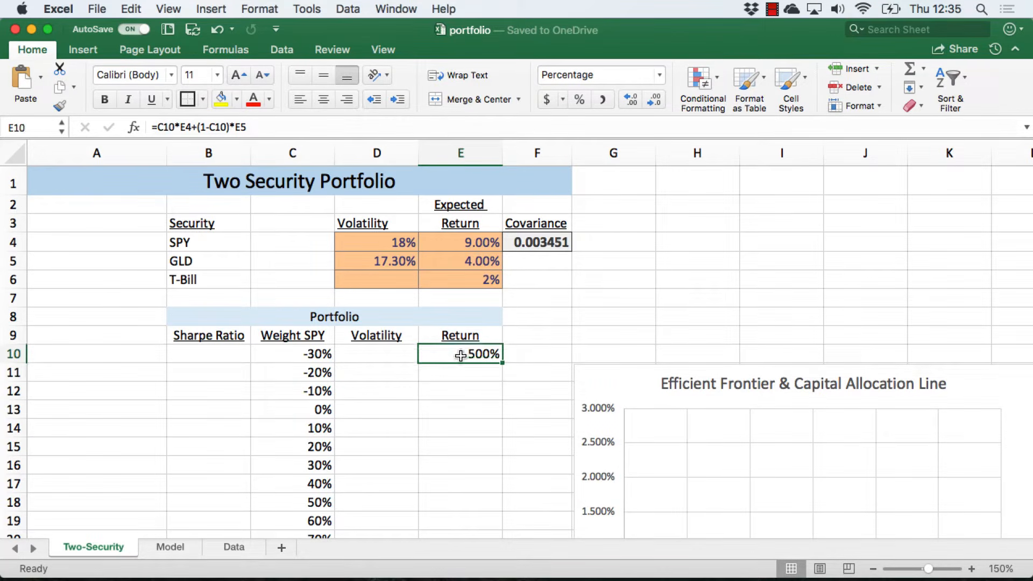
{"action": "left_click", "coordinate": [187, 127]}
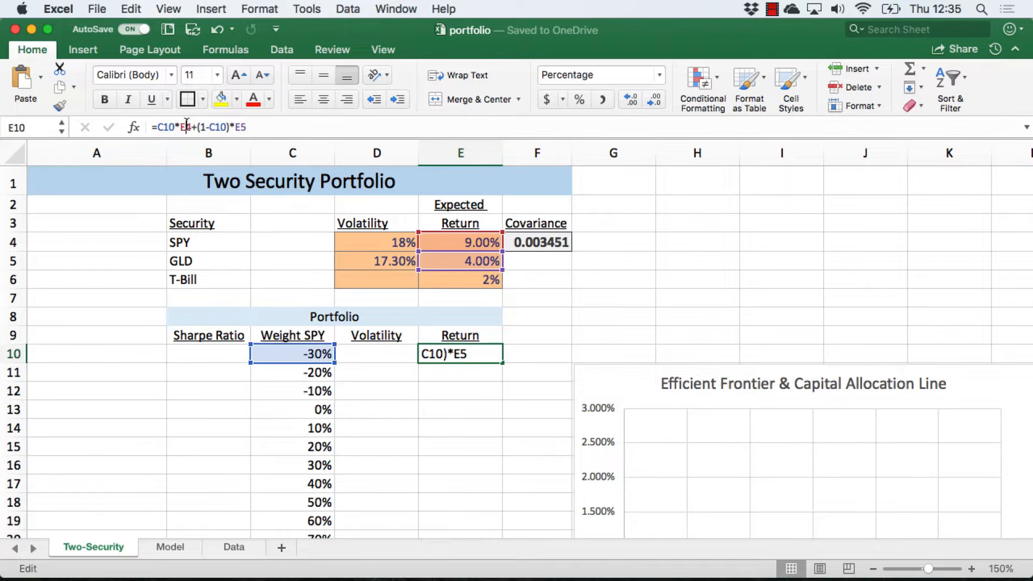
{"action": "key", "text": "F4"}
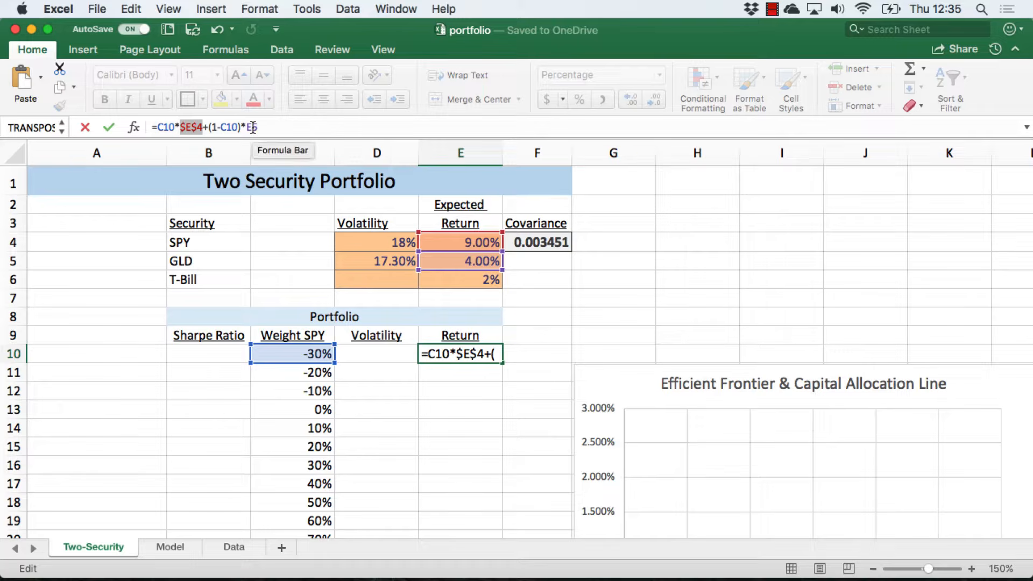
{"action": "type", "text": "+(1-C10)*E5"}
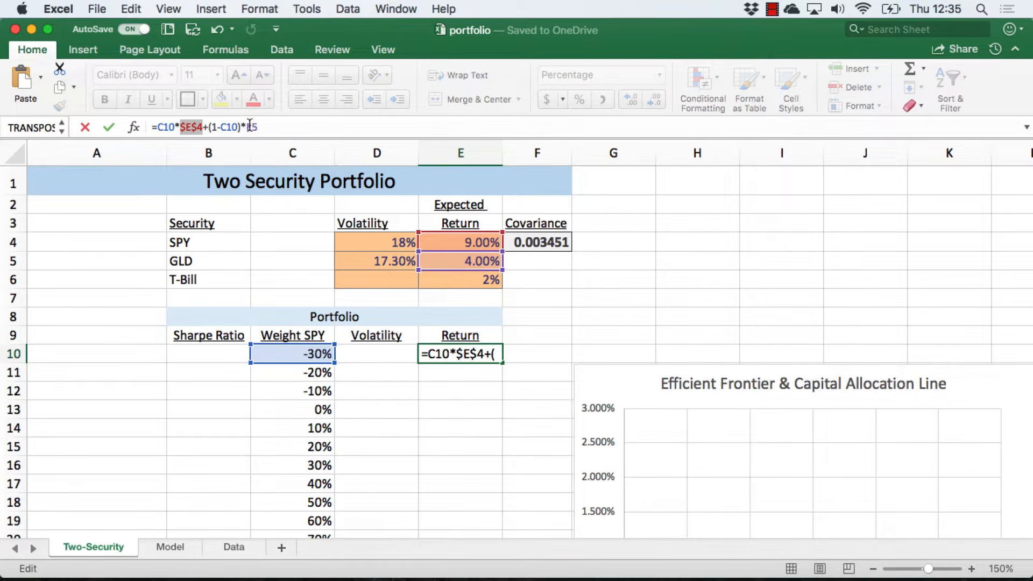
{"action": "key", "text": "F4"}
{"action": "key", "text": "Return"}
{"action": "left_click", "coordinate": [460, 354]}
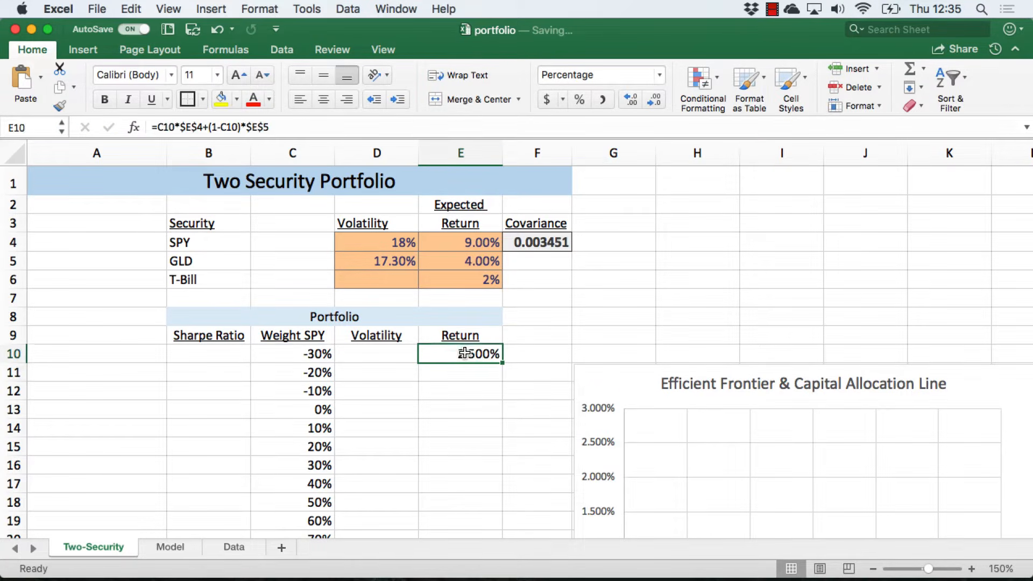
Step: Fill the return formula from E10 down through E26, covering every SPY weight up to 130%
{"action": "left_click_drag", "start_coordinate": [502, 363], "coordinate": [535, 410]}
{"action": "scroll", "coordinate": [535, 411], "scroll_direction": "up", "scroll_amount": 3}
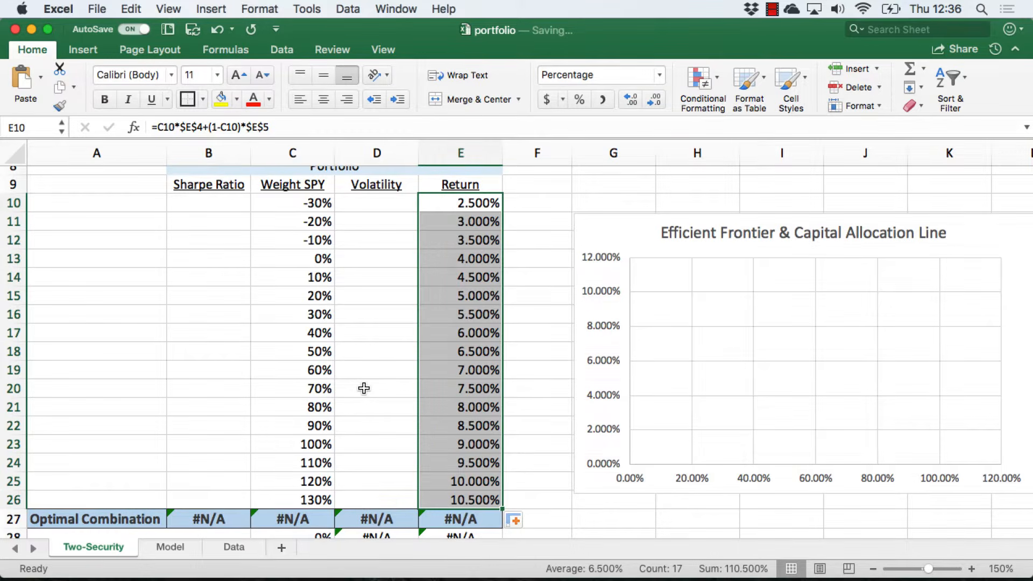
{"action": "scroll", "coordinate": [364, 388], "scroll_direction": "up", "scroll_amount": 5}
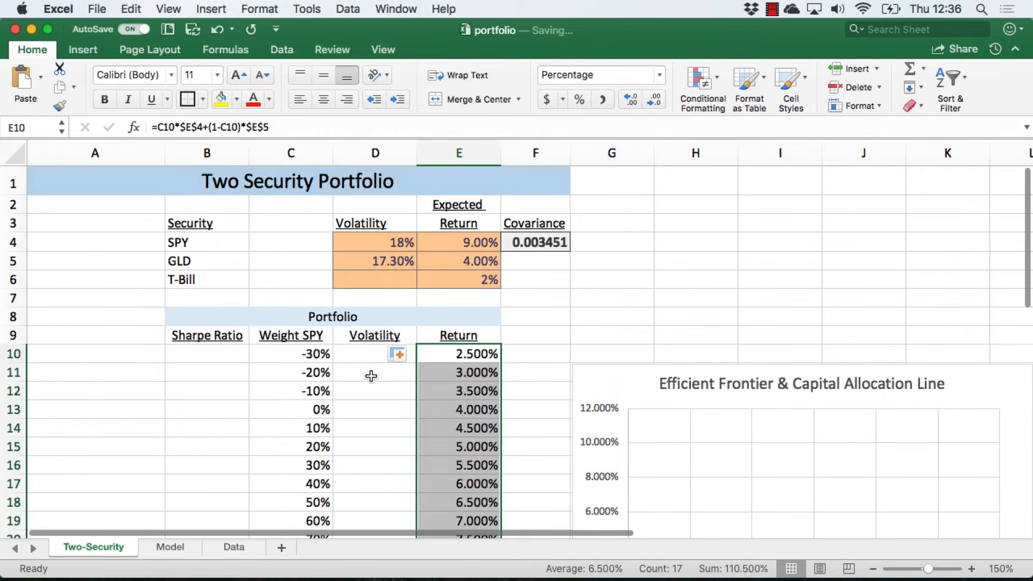
Step: Begin the portfolio volatility formula in D10 with the squared SPY weight times squared SPY volatility, =sqrt(C10^2*D4^2
{"action": "left_click", "coordinate": [377, 354]}
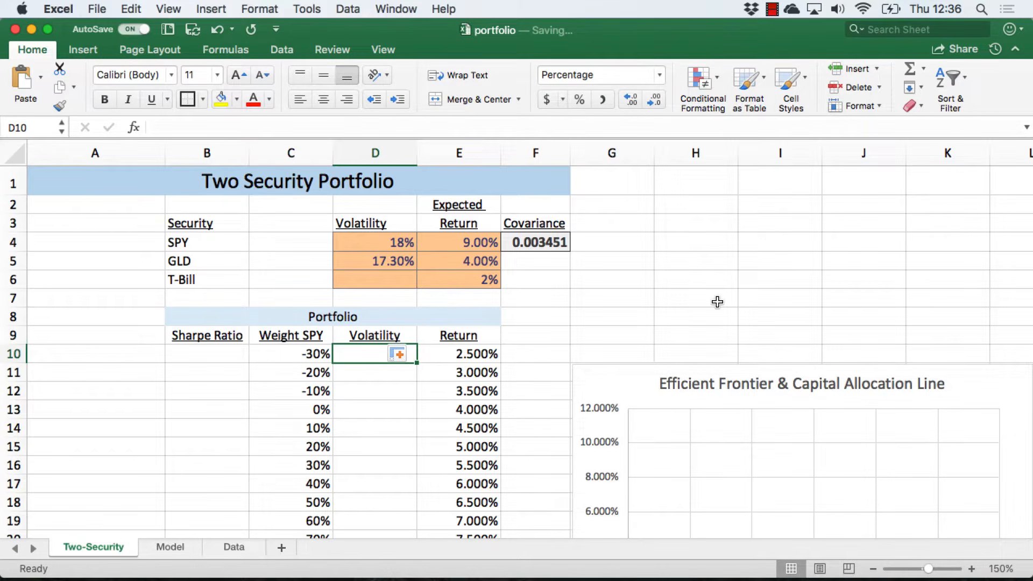
{"action": "type", "text": "=s"}
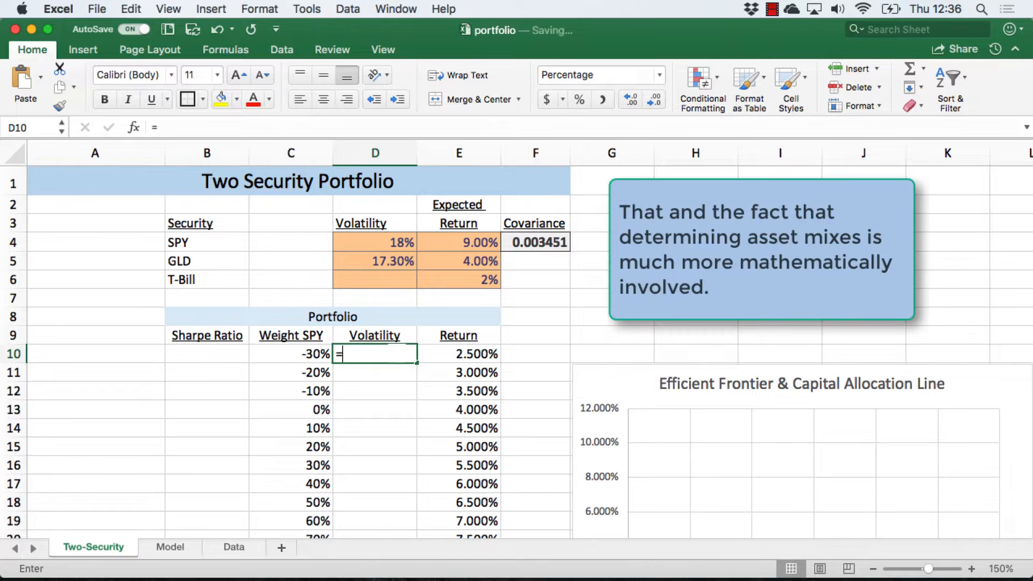
{"action": "type", "text": "t("}
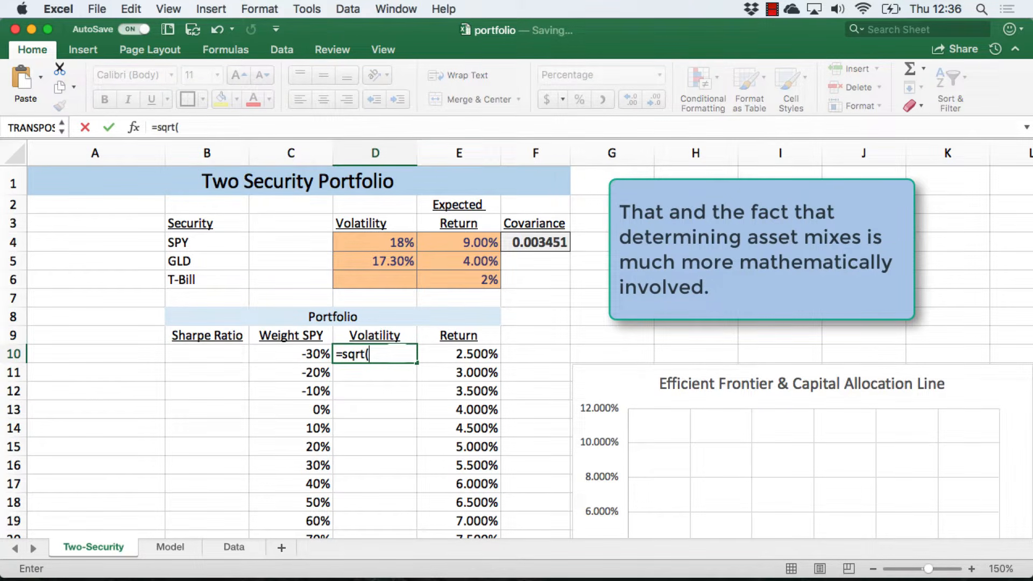
{"action": "key", "text": "Left"}
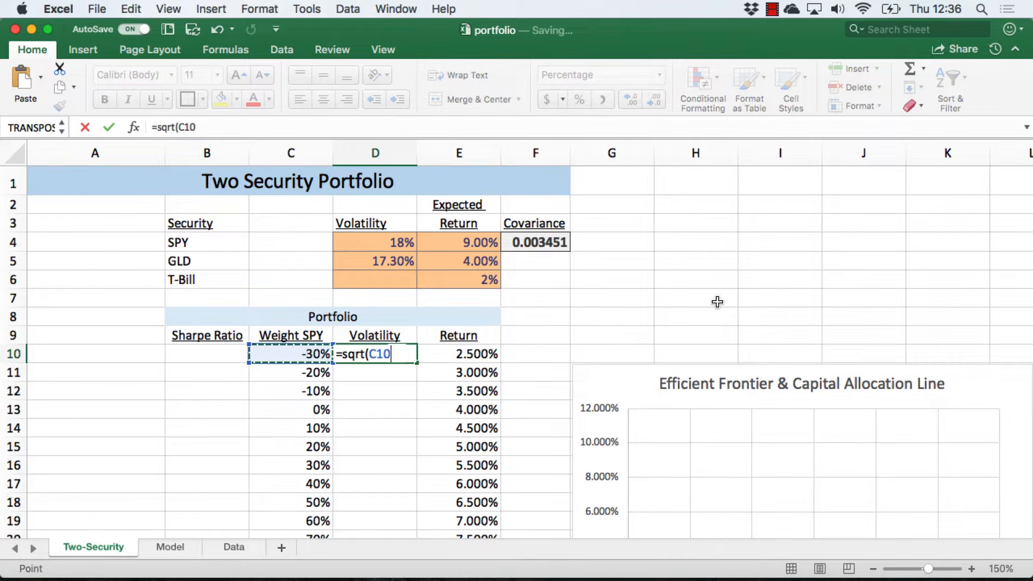
{"action": "type", "text": "^2*"}
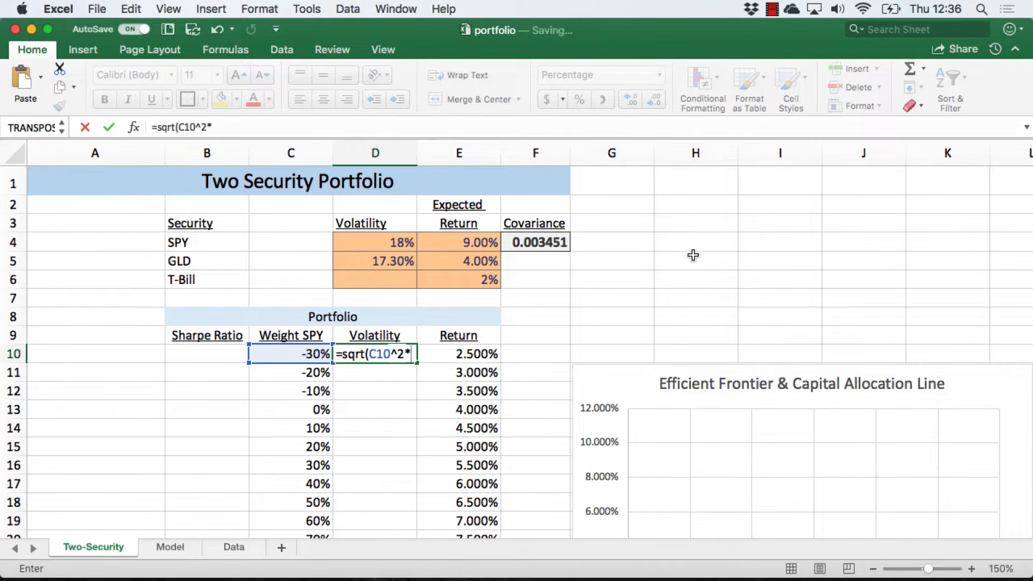
{"action": "left_click", "coordinate": [395, 241]}
{"action": "type", "text": "^"}
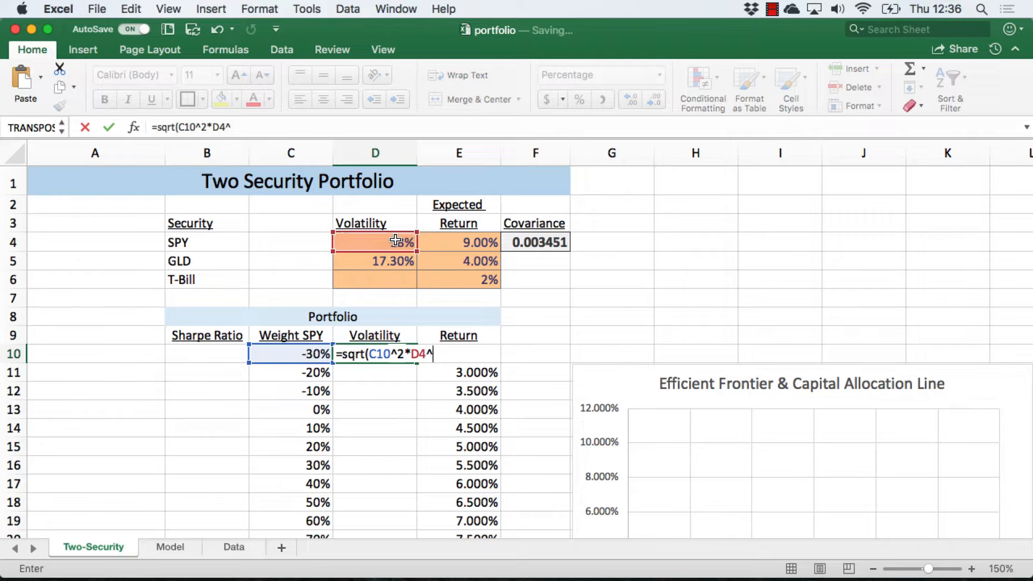
{"action": "type", "text": "2+(1-C10)"}
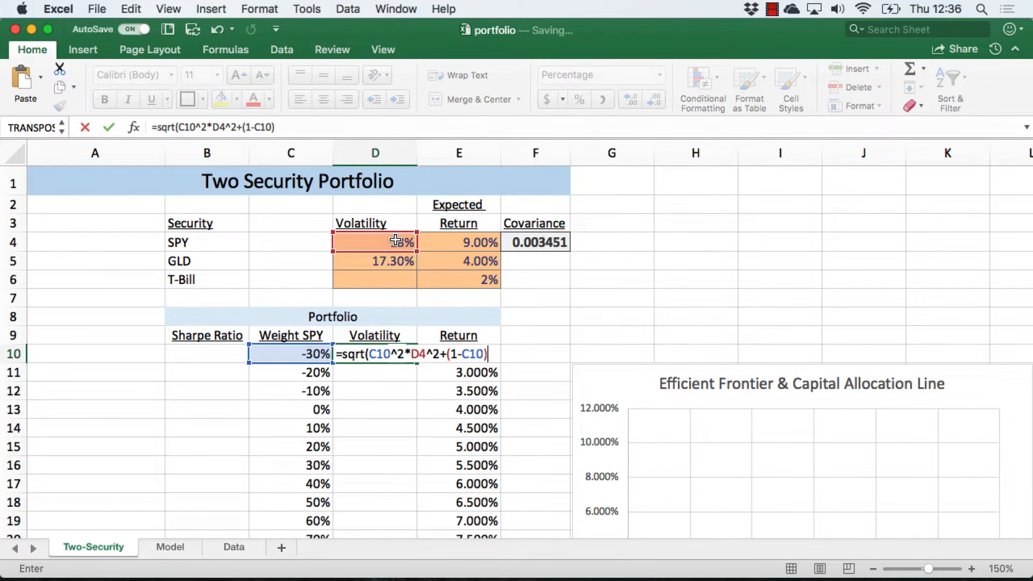
{"action": "type", "text": "^2*"}
Step: Extend the D10 volatility formula with the GLD variance term, +(1-C10)^2*D5^2
{"action": "left_click", "coordinate": [376, 260]}
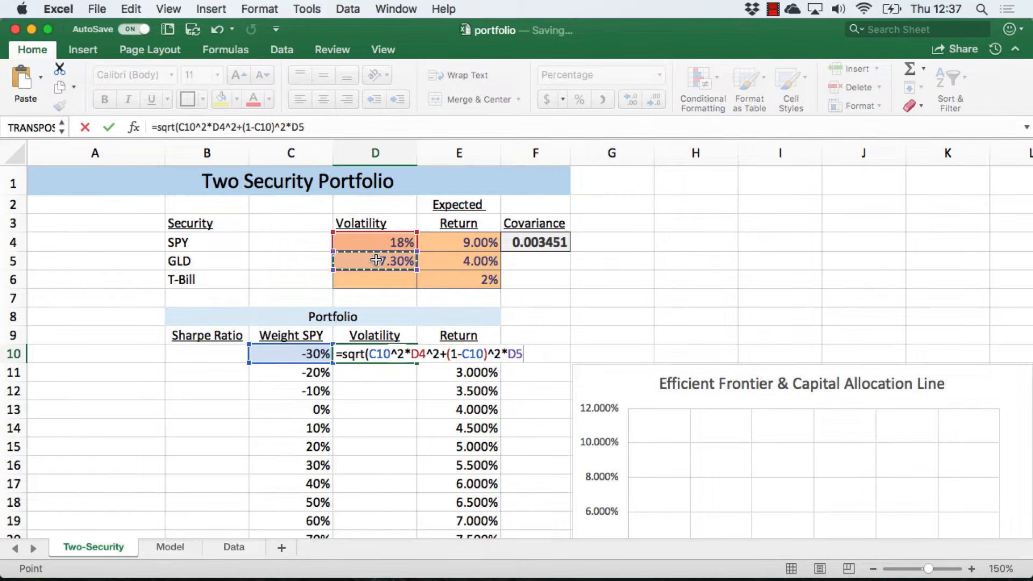
{"action": "type", "text": "^2"}
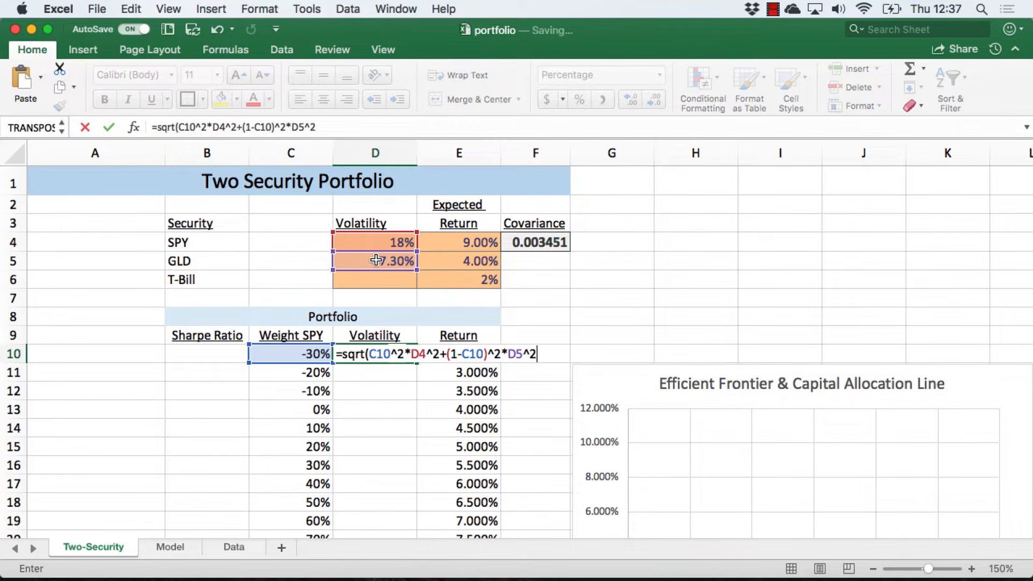
Step: Complete the D10 volatility formula with the covariance term, +2*C10*(1-C10)*F4, and close the square root
{"action": "type", "text": "+"}
{"action": "type", "text": "2*"}
{"action": "key", "text": "Left"}
{"action": "type", "text": "*"}
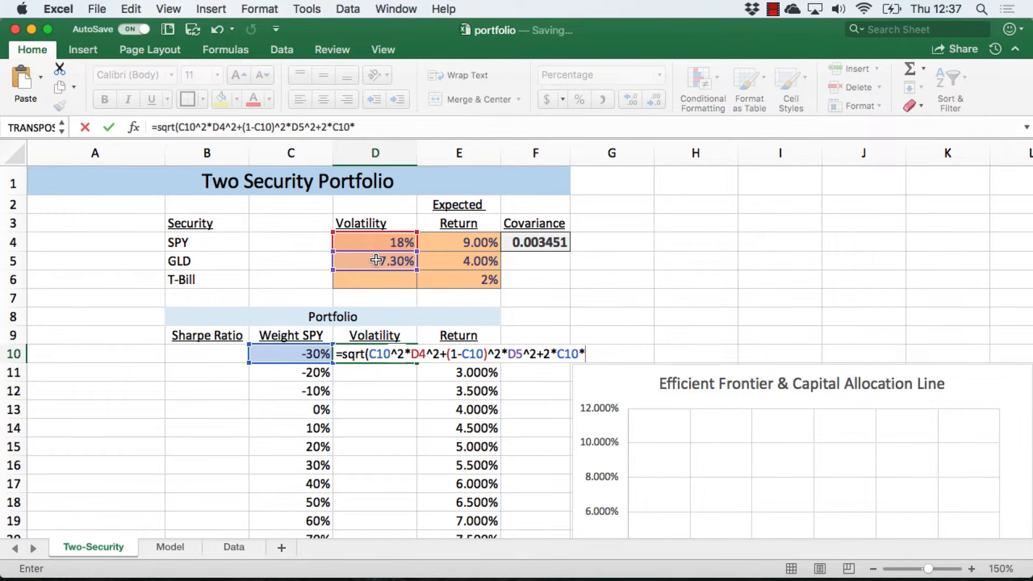
{"action": "type", "text": "(1-"}
{"action": "key", "text": "Left"}
{"action": "type", "text": ")*"}
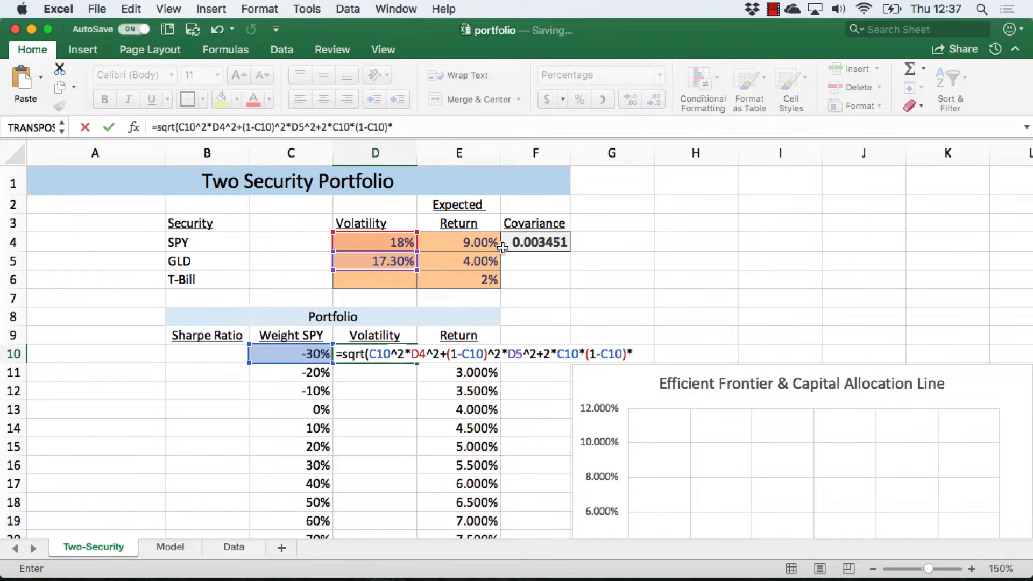
{"action": "left_click", "coordinate": [522, 243]}
{"action": "type", "text": ")"}
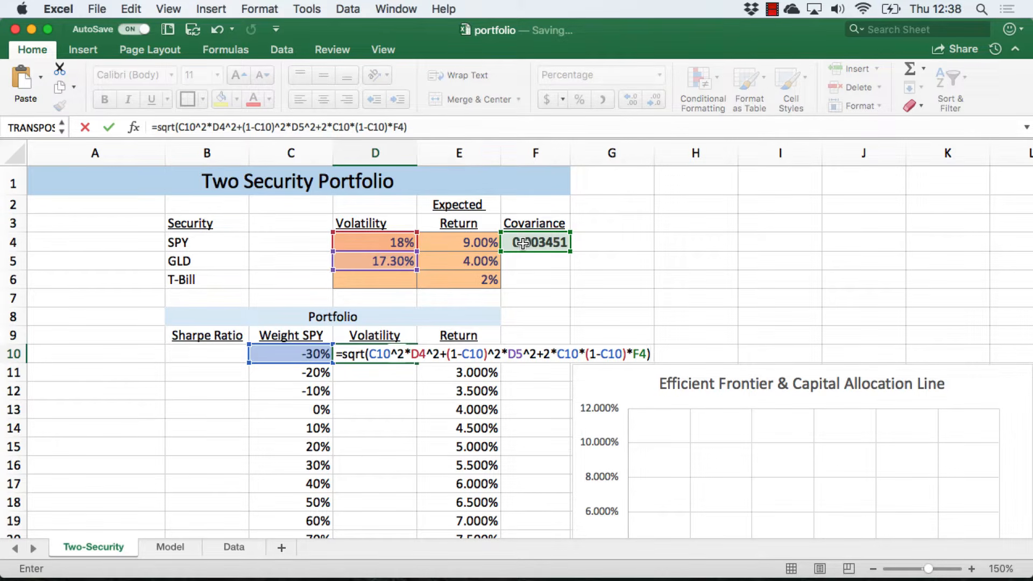
{"action": "left_click_drag", "start_coordinate": [545, 354], "coordinate": [645, 360]}
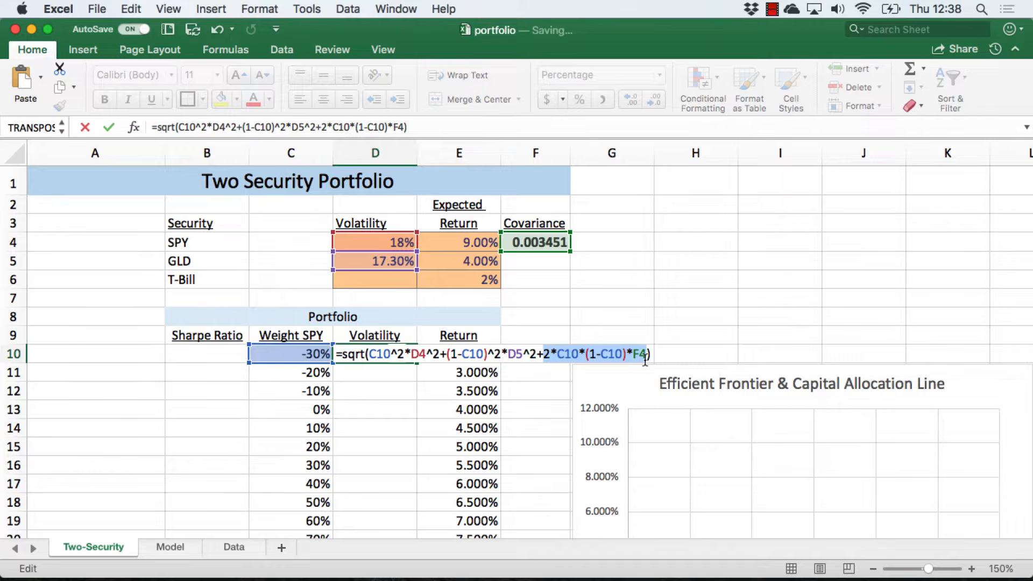
{"action": "key", "text": "Return"}
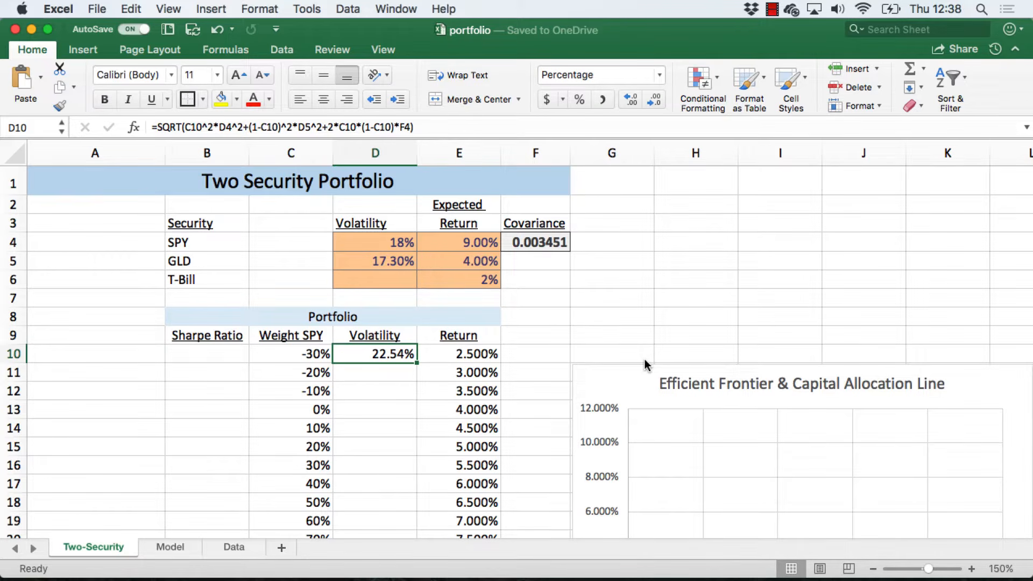
Step: Make the D10 references absolute as $D$4, $D$5 and $F$4, and fill the volatility formula down through D26
{"action": "key", "text": "F2"}
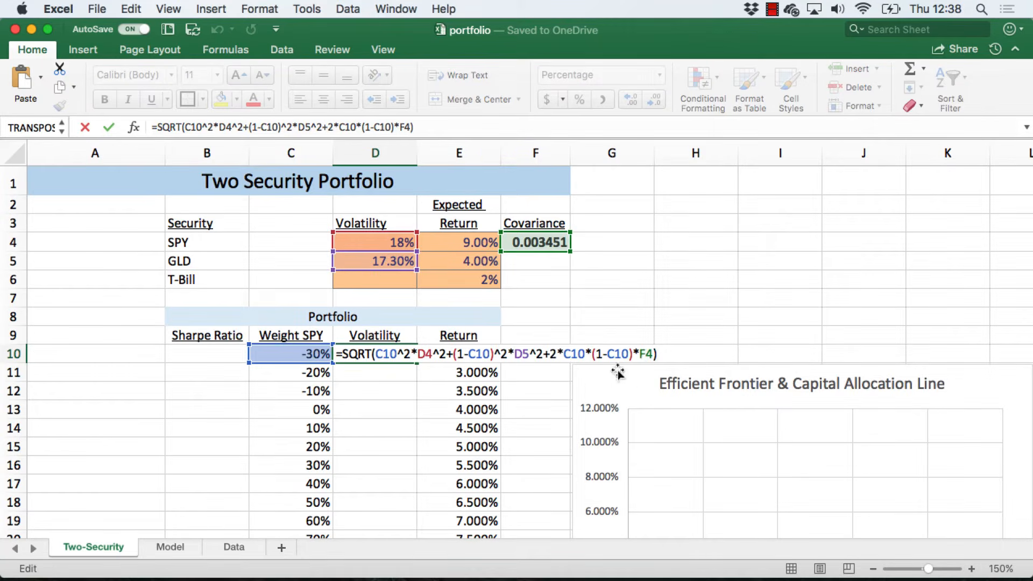
{"action": "left_click", "coordinate": [419, 353]}
{"action": "key", "text": "super+t"}
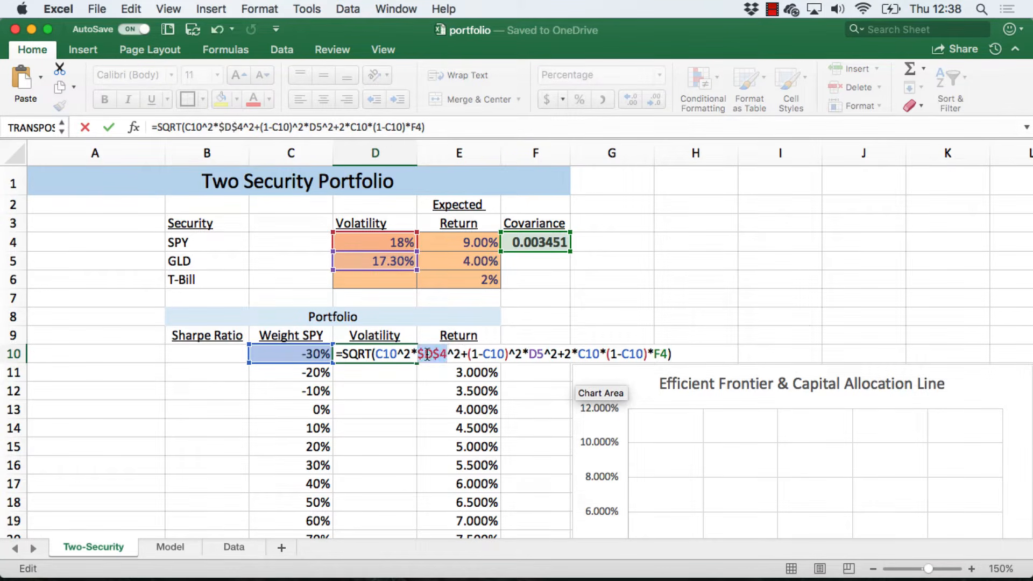
{"action": "left_click", "coordinate": [536, 354]}
{"action": "key", "text": "super+t"}
{"action": "left_click", "coordinate": [672, 353]}
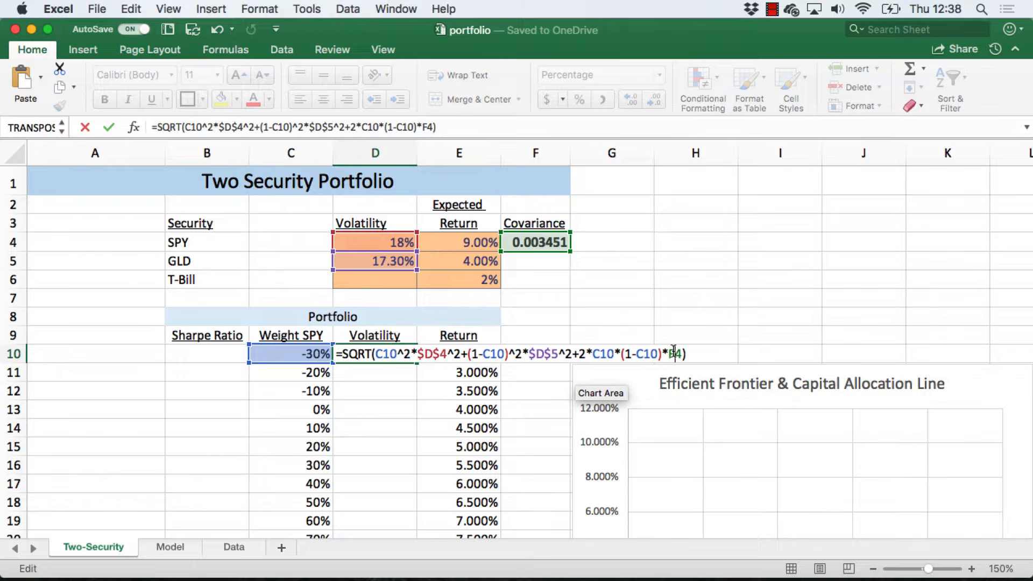
{"action": "key", "text": "super+t"}
{"action": "key", "text": "Return"}
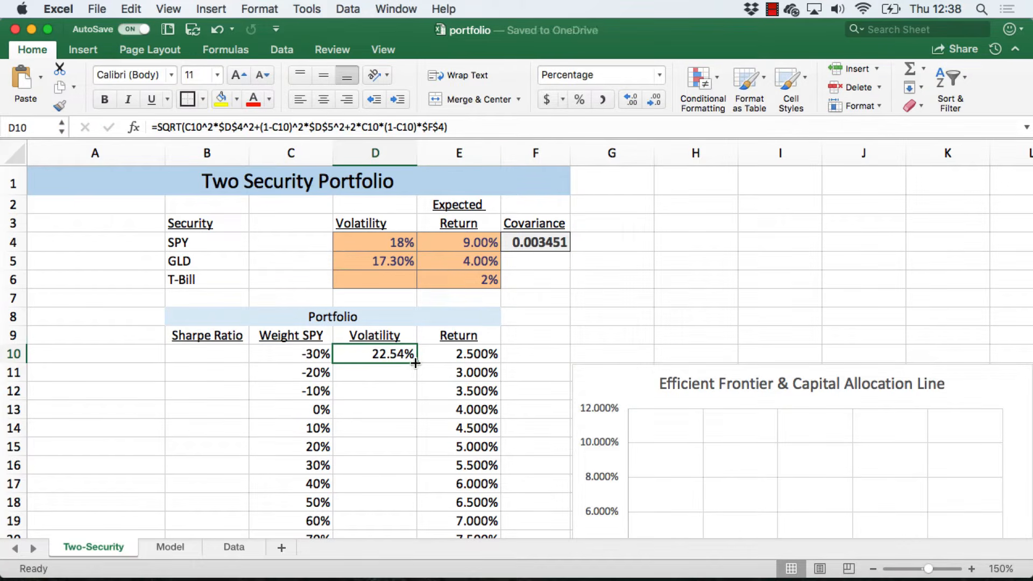
{"action": "left_click_drag", "start_coordinate": [416, 363], "coordinate": [415, 514]}
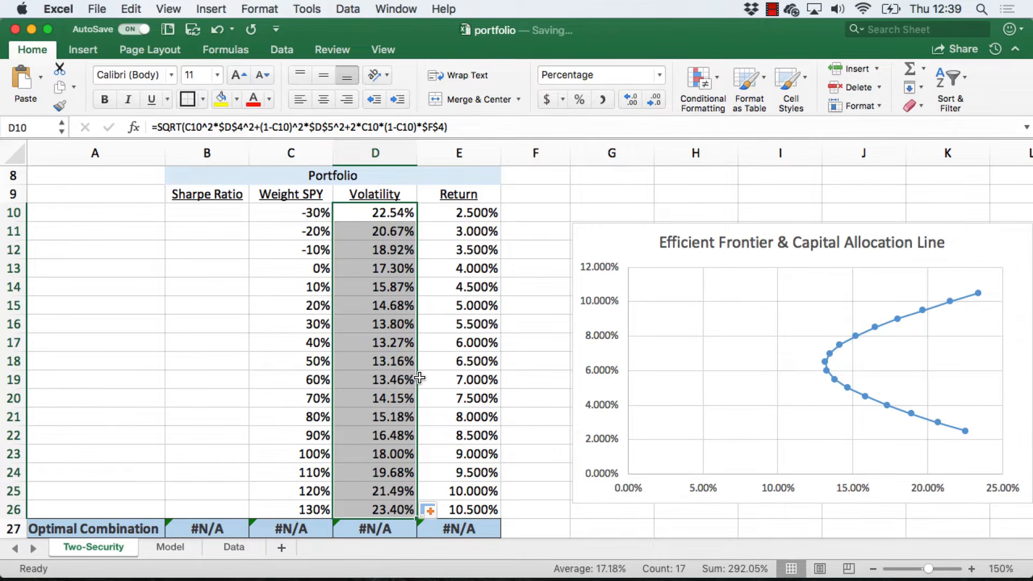
Step: Examine the efficient frontier curve's points on the chart against the volatility and return values in D10:E26
{"action": "scroll", "coordinate": [689, 391], "scroll_direction": "right", "scroll_amount": 3}
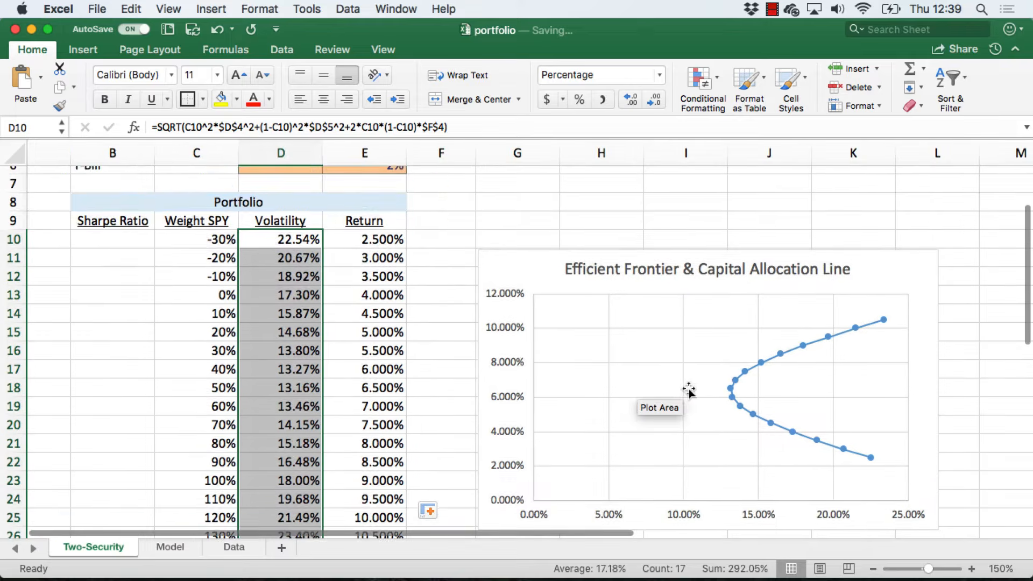
{"action": "scroll", "coordinate": [689, 391], "scroll_direction": "down", "scroll_amount": 1}
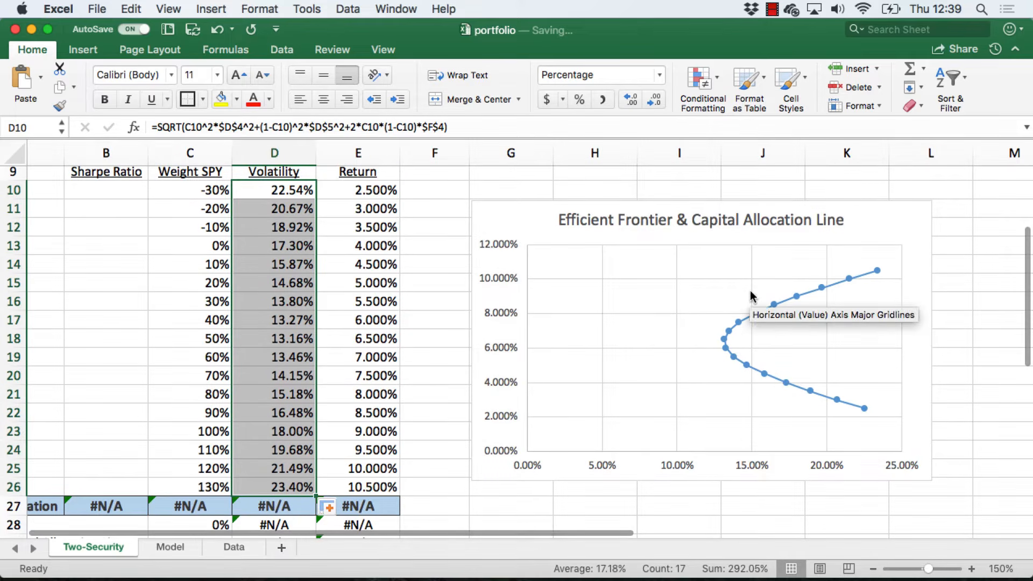
{"action": "mouse_move", "coordinate": [862, 277]}
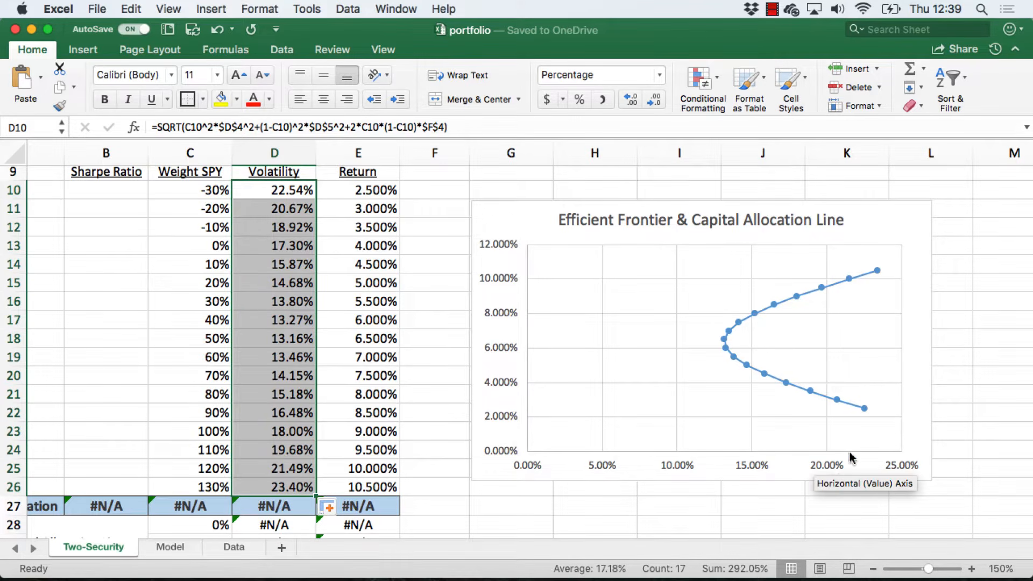
{"action": "mouse_move", "coordinate": [864, 410]}
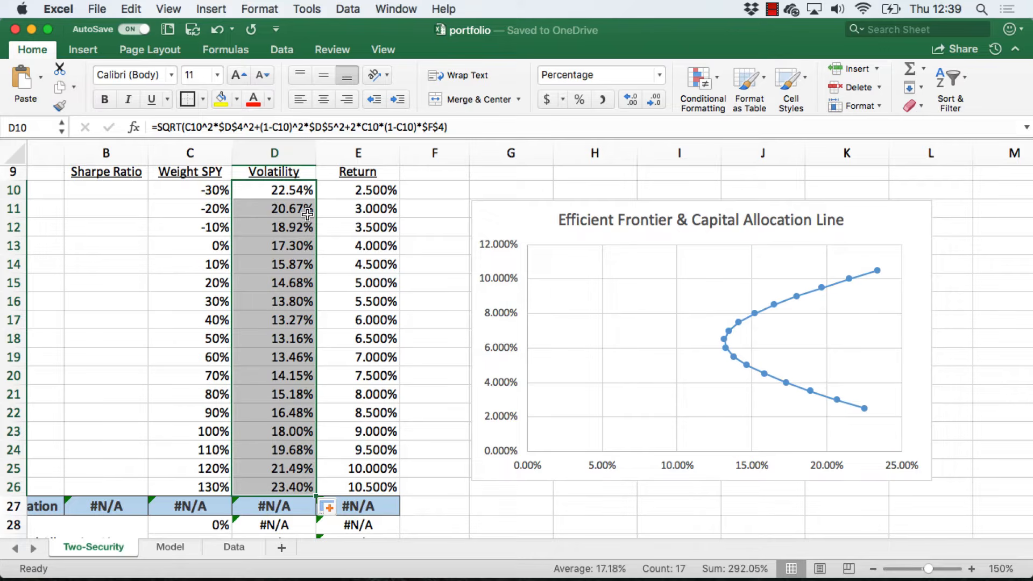
{"action": "left_click_drag", "start_coordinate": [285, 197], "coordinate": [366, 486]}
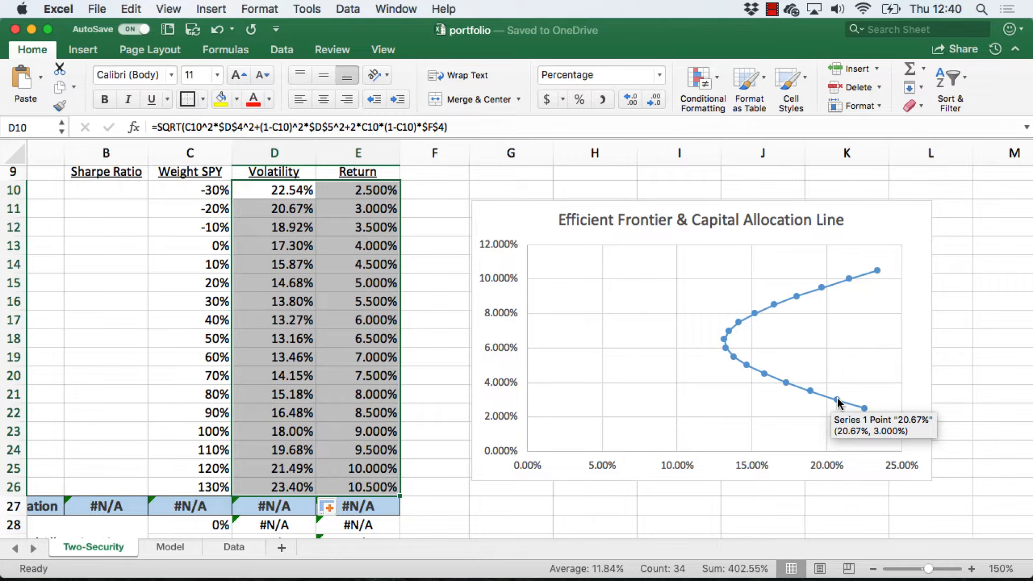
{"action": "mouse_move", "coordinate": [747, 369]}
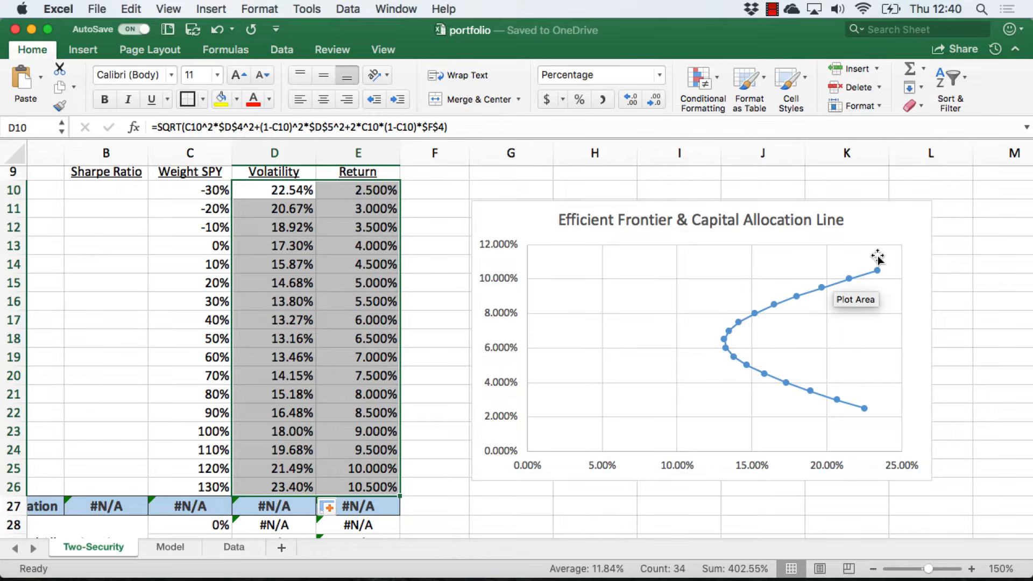
{"action": "mouse_move", "coordinate": [738, 326]}
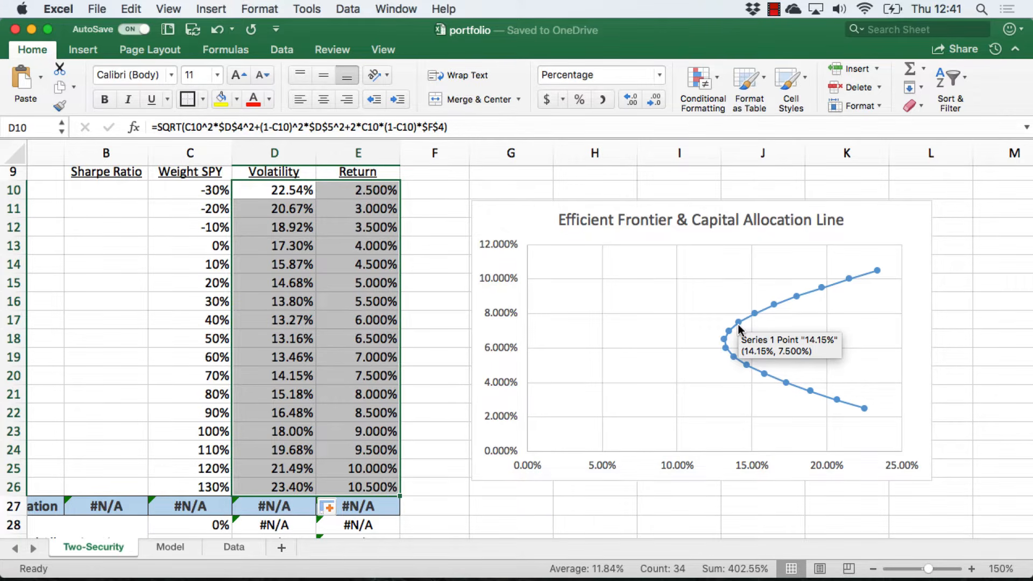
Step: Enter the Sharpe ratio formula =E10/D10 in B10 and fill it down through B26
{"action": "left_click", "coordinate": [106, 199]}
{"action": "type", "text": "E10/D10"}
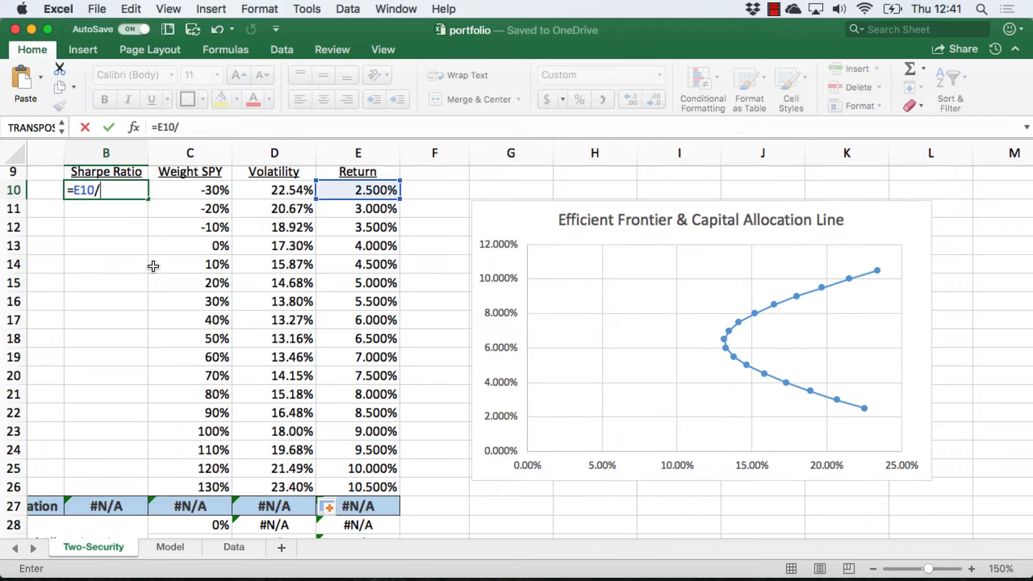
{"action": "key", "text": "ctrl+Return"}
{"action": "left_click_drag", "start_coordinate": [251, 199], "coordinate": [248, 235]}
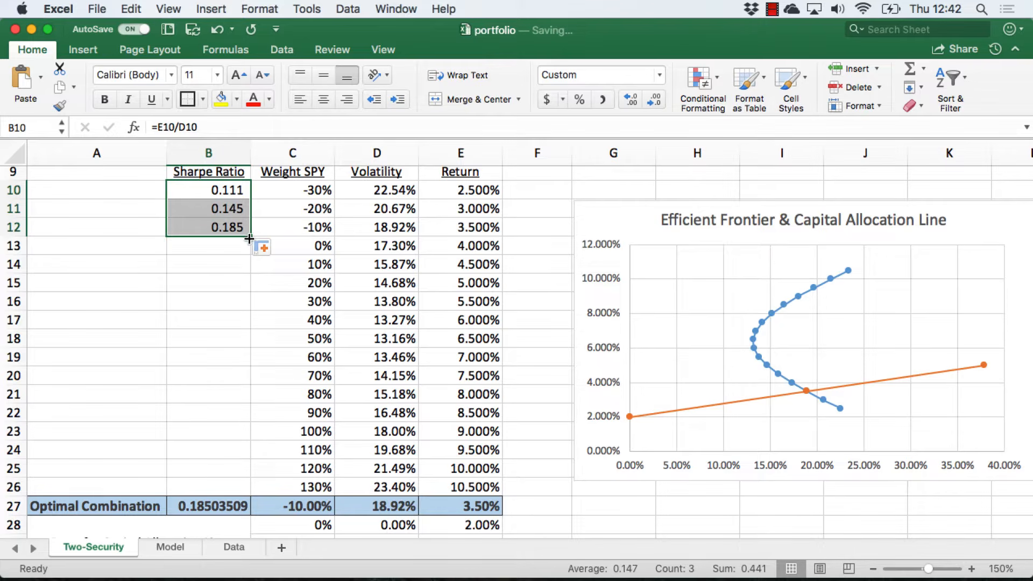
{"action": "left_click_drag", "start_coordinate": [248, 235], "coordinate": [239, 493]}
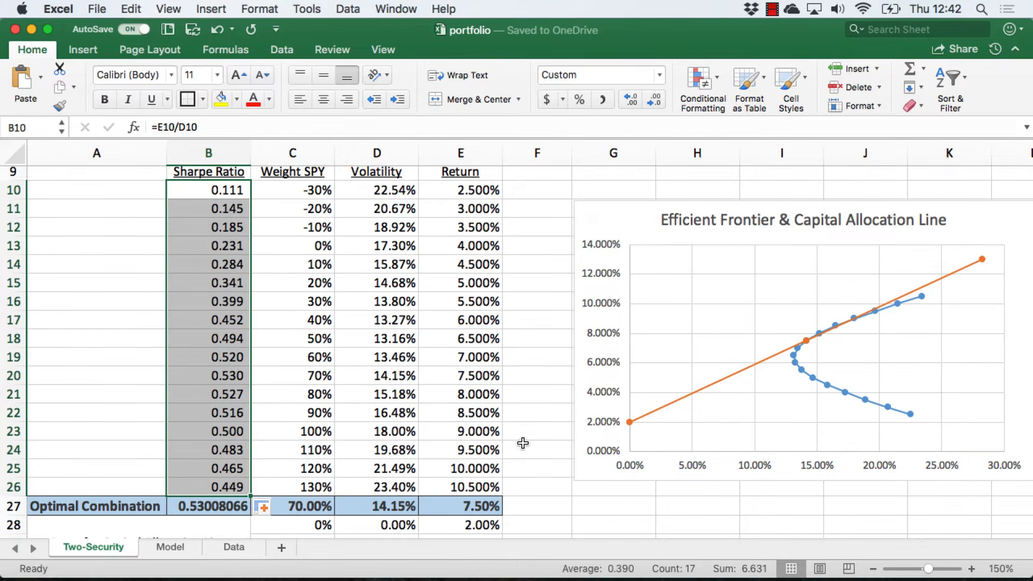
Step: Inspect the INDEX/MATCH formula behind the optimal SPY weight in C27, then return to the top of the sheet
{"action": "scroll", "coordinate": [523, 443], "scroll_direction": "down", "scroll_amount": 2}
{"action": "scroll", "coordinate": [526, 438], "scroll_direction": "down", "scroll_amount": 2}
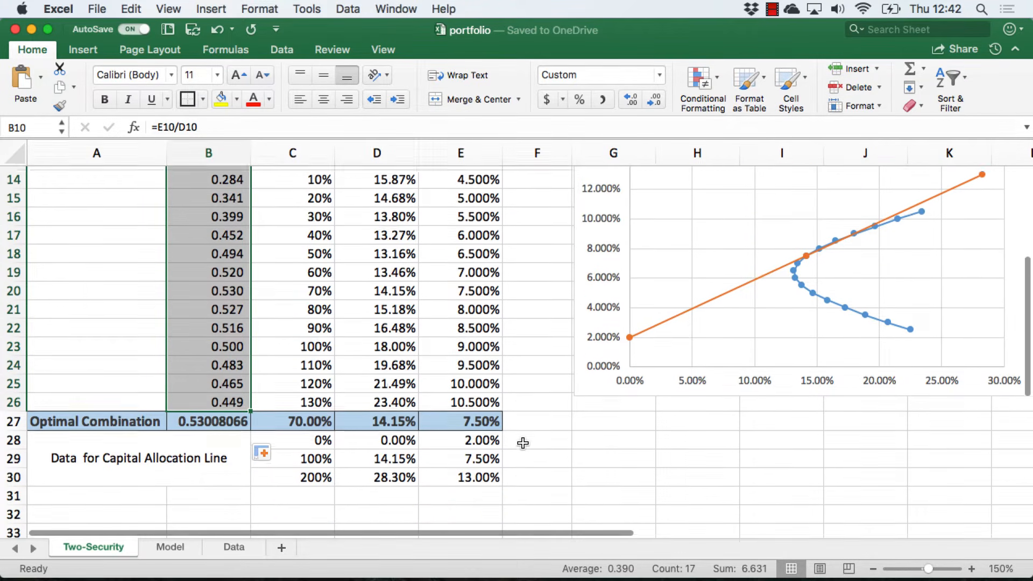
{"action": "left_click", "coordinate": [296, 418]}
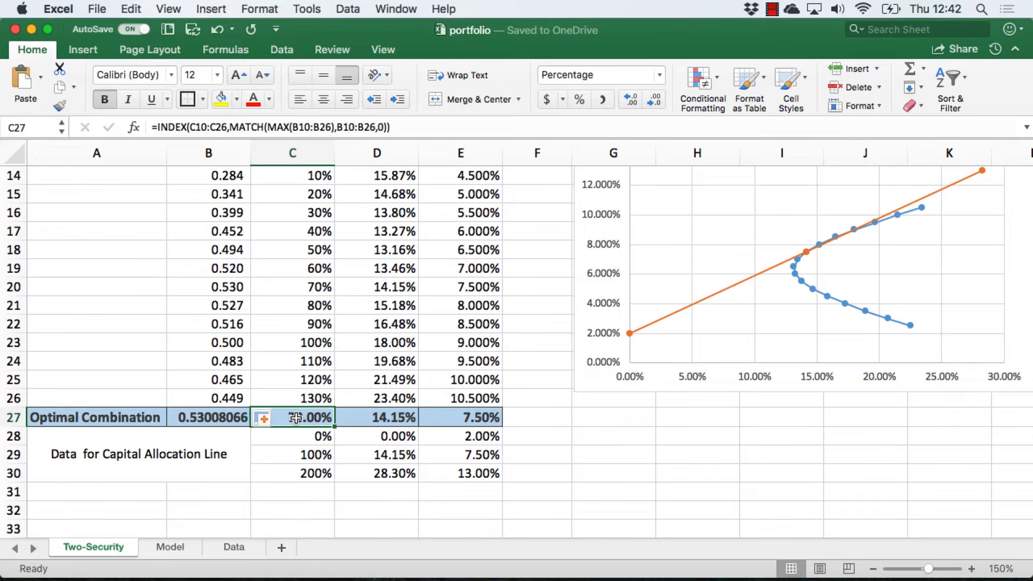
{"action": "double_click", "coordinate": [296, 418]}
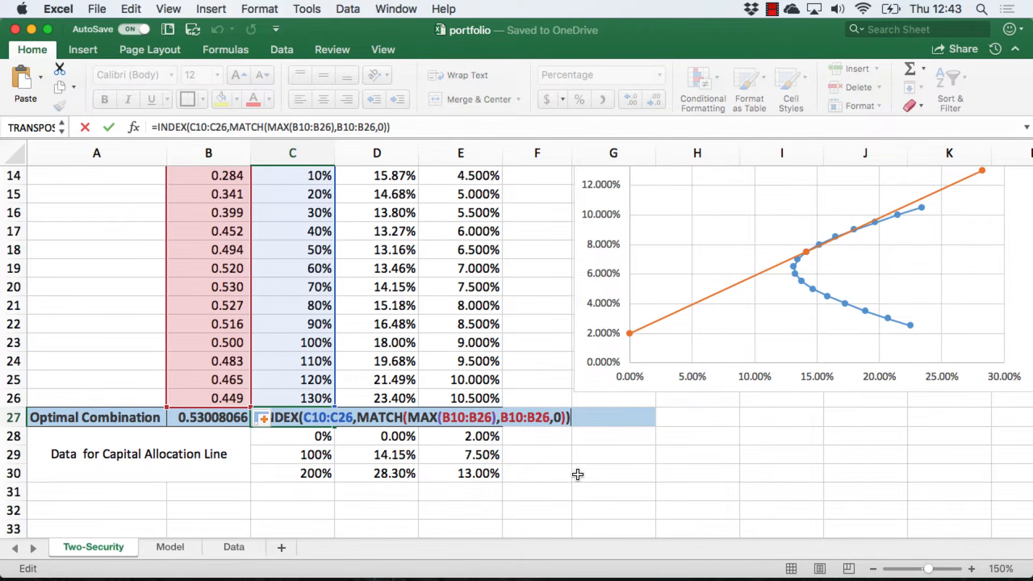
{"action": "left_click", "coordinate": [536, 315]}
{"action": "scroll", "coordinate": [537, 317], "scroll_direction": "up", "scroll_amount": 5}
{"action": "scroll", "coordinate": [536, 322], "scroll_direction": "up", "scroll_amount": 3}
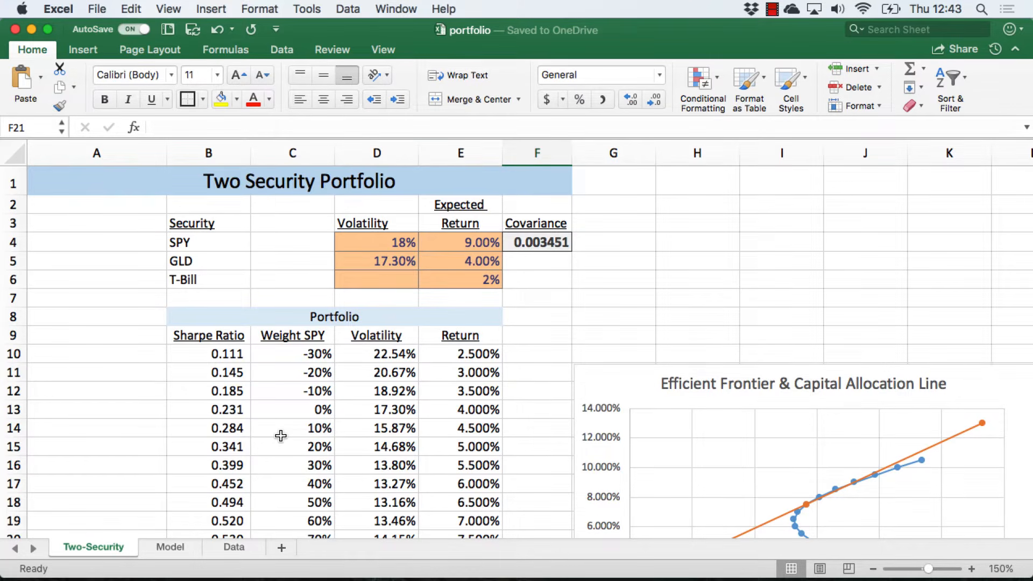
Step: Switch to the Model sheet and go through the securities' expected returns in column C, starting from SPY in C5
{"action": "scroll", "coordinate": [281, 436], "scroll_direction": "down", "scroll_amount": 6}
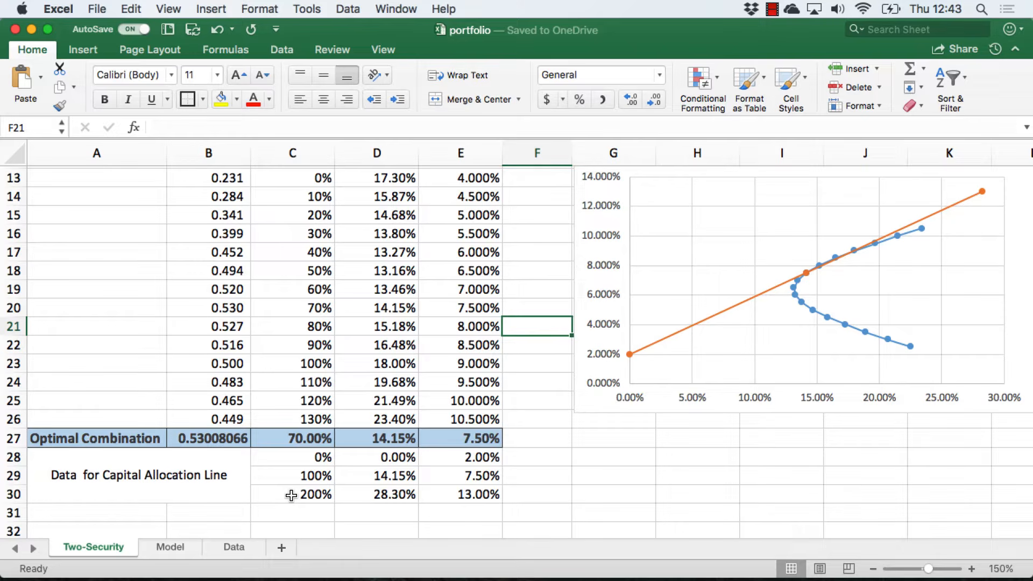
{"action": "scroll", "coordinate": [531, 453], "scroll_direction": "up", "scroll_amount": 5}
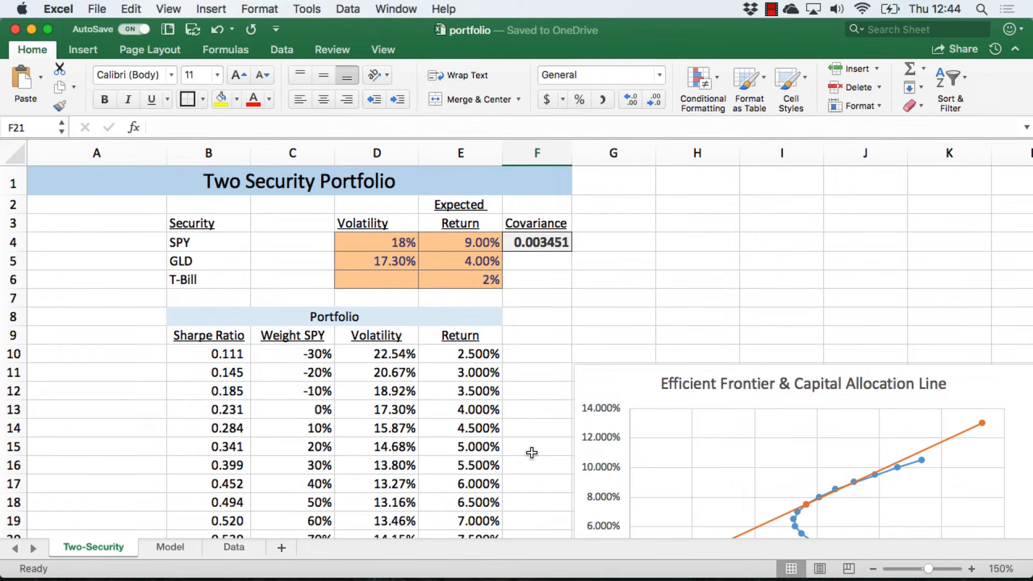
{"action": "left_click", "coordinate": [172, 543]}
{"action": "scroll", "coordinate": [196, 466], "scroll_direction": "left", "scroll_amount": 5}
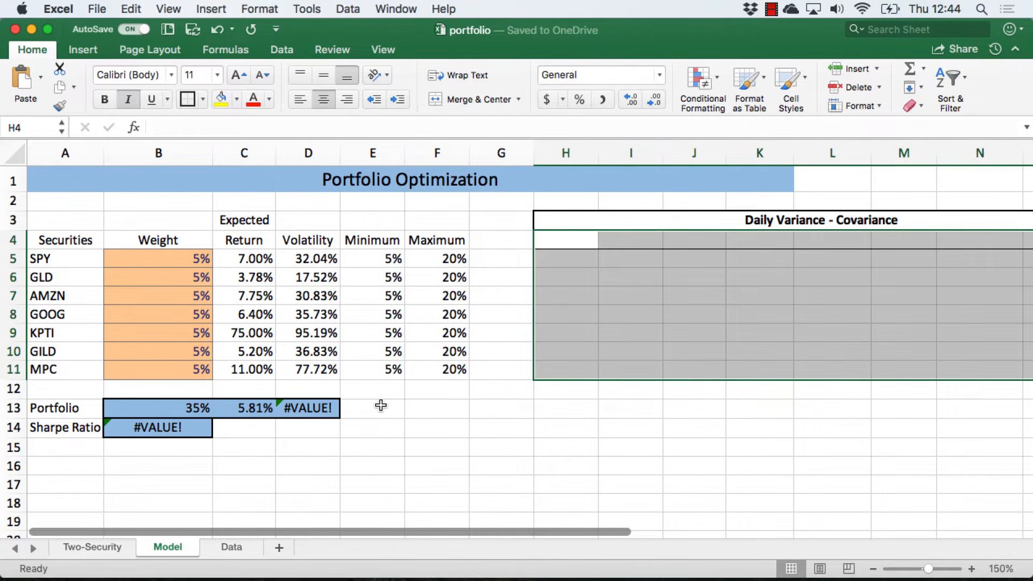
{"action": "left_click", "coordinate": [229, 258]}
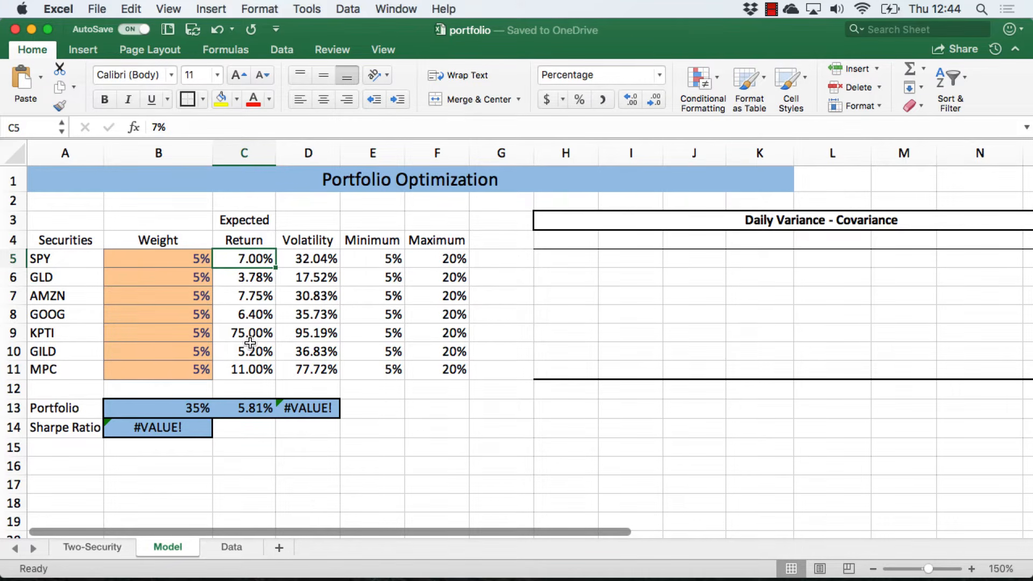
{"action": "key", "text": "Down"}
{"action": "key", "text": "Down"}
{"action": "key", "text": "Down"}
{"action": "key", "text": "Down"}
{"action": "key", "text": "Down"}
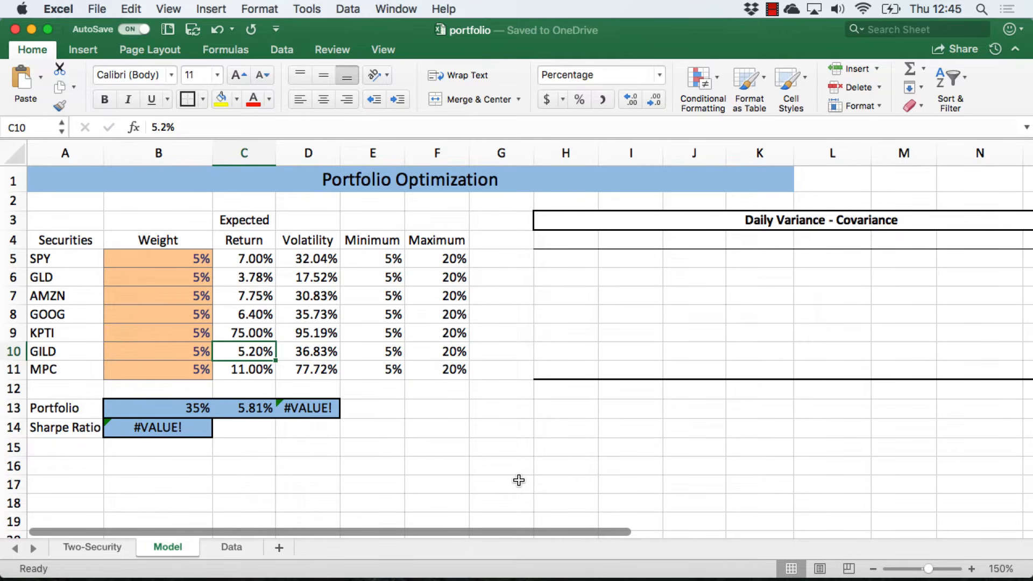
Step: Inspect the annualised volatility formula for SPY in D5 and compare it with the formulas in the rows below, down to KPTI
{"action": "left_click", "coordinate": [298, 259]}
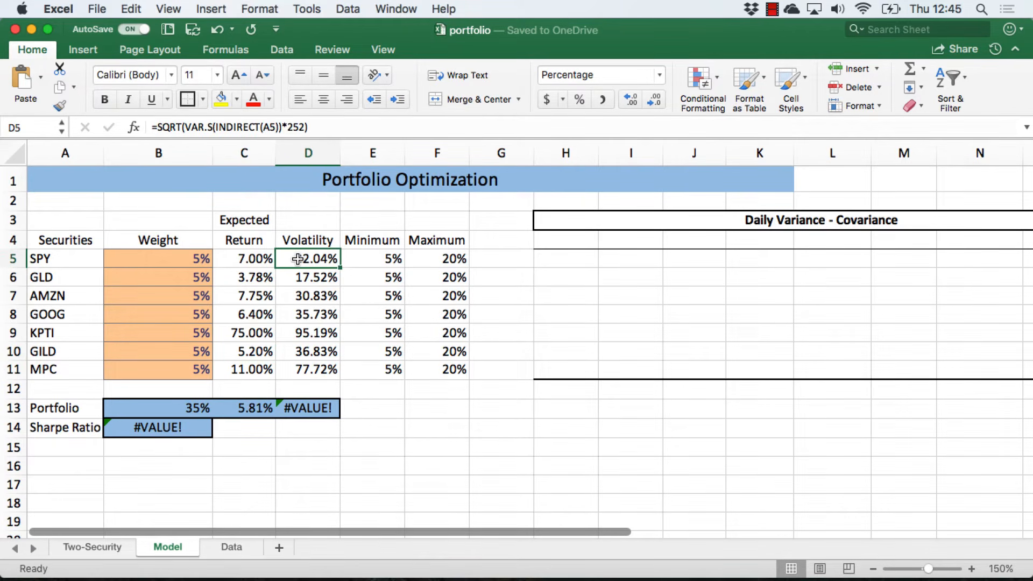
{"action": "double_click", "coordinate": [297, 259]}
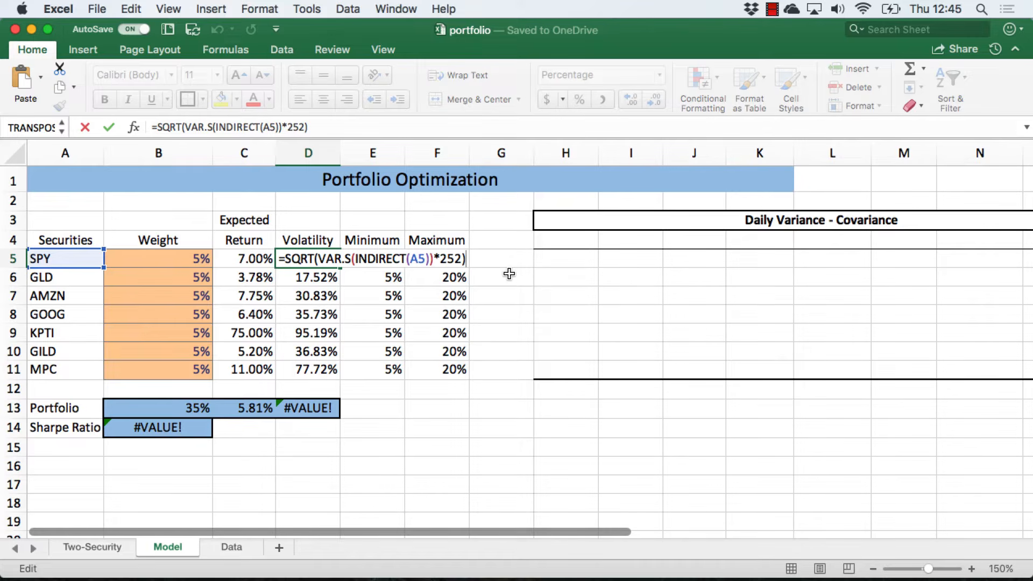
{"action": "key", "text": "Return"}
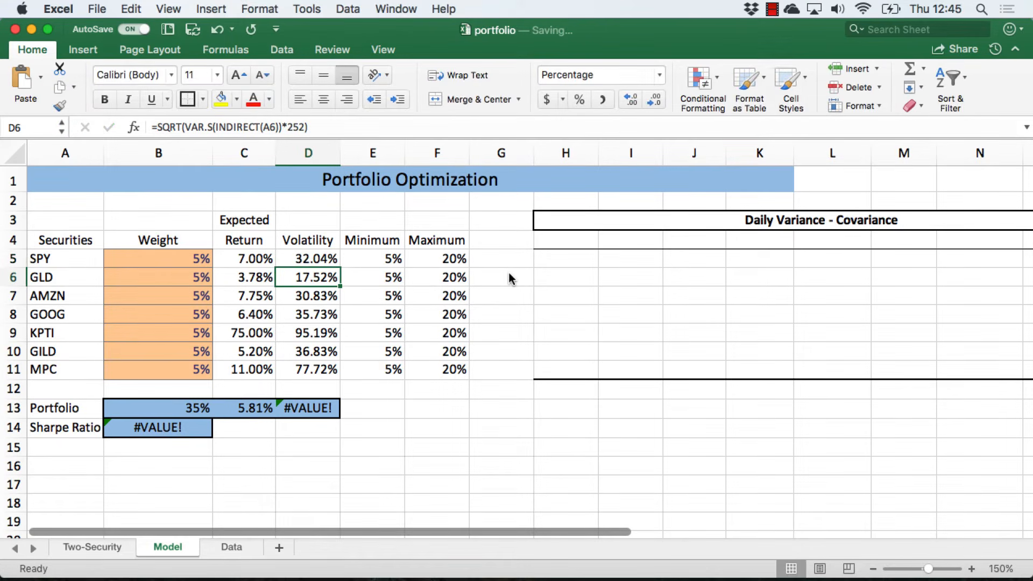
{"action": "key", "text": "Up"}
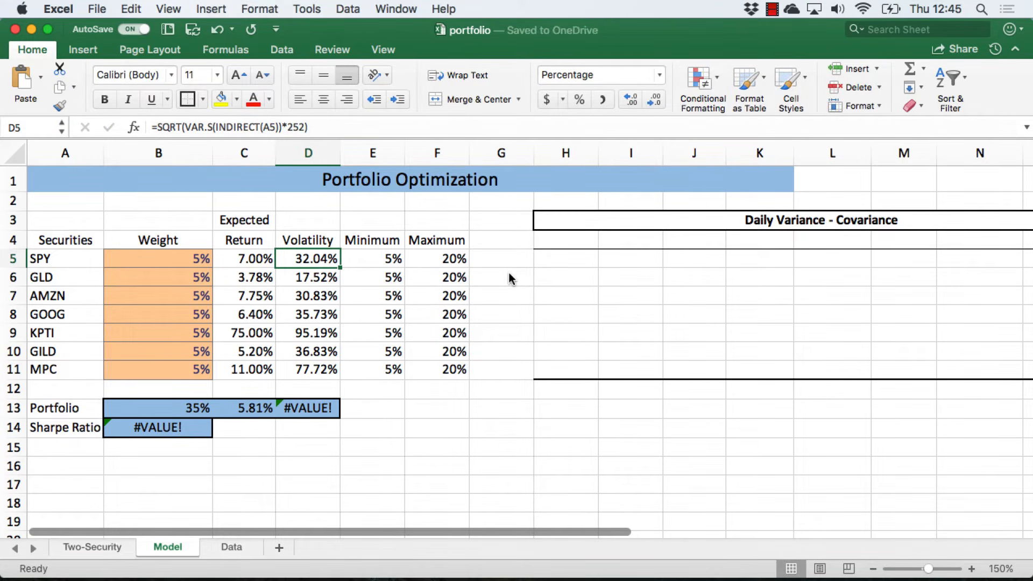
{"action": "key", "text": "Down"}
{"action": "key", "text": "Up"}
{"action": "key", "text": "Down"}
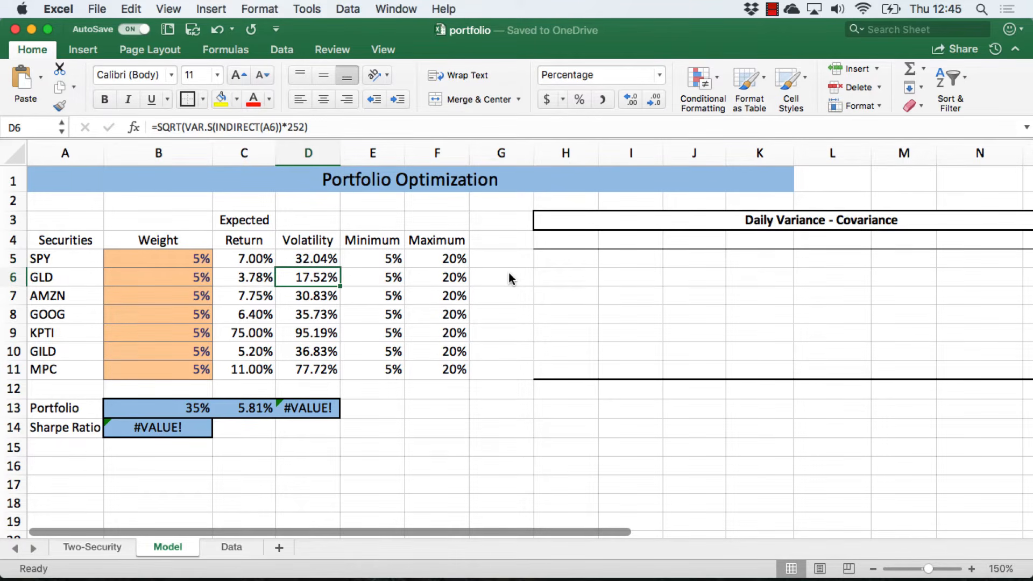
{"action": "key", "text": "Down"}
{"action": "key", "text": "Down"}
{"action": "key", "text": "Down"}
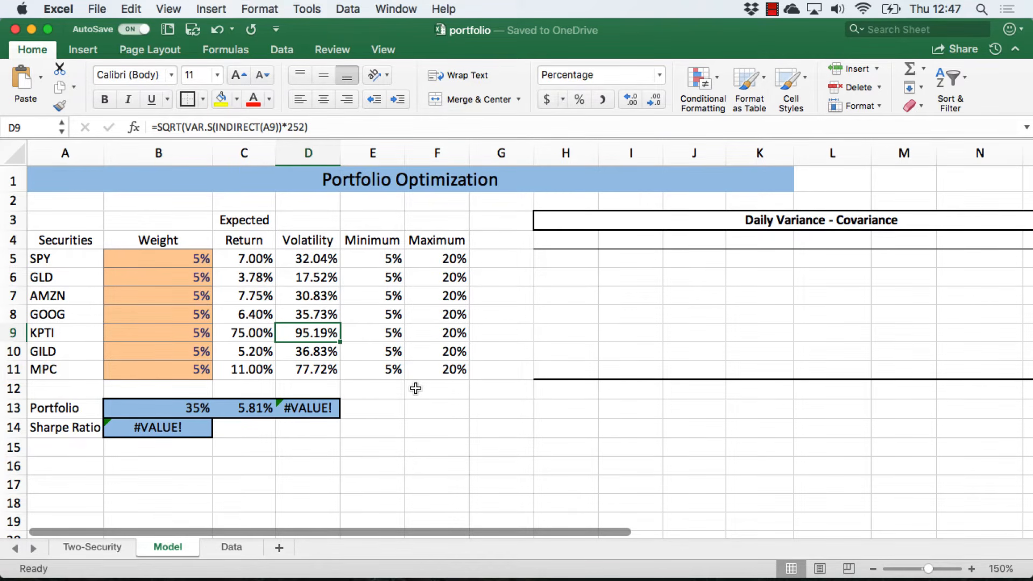
Step: Run the Covariance analysis on Data range $B$1:$H$253, grouped by columns with labels in the first row, outputting to Model!$H$4
{"action": "scroll", "coordinate": [628, 379], "scroll_direction": "right", "scroll_amount": 3}
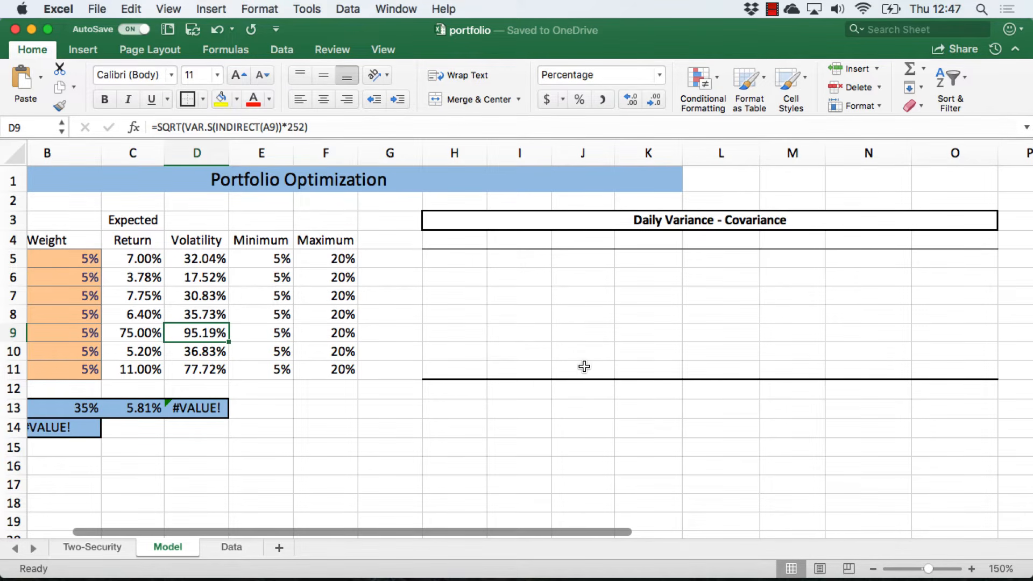
{"action": "left_click", "coordinate": [231, 547]}
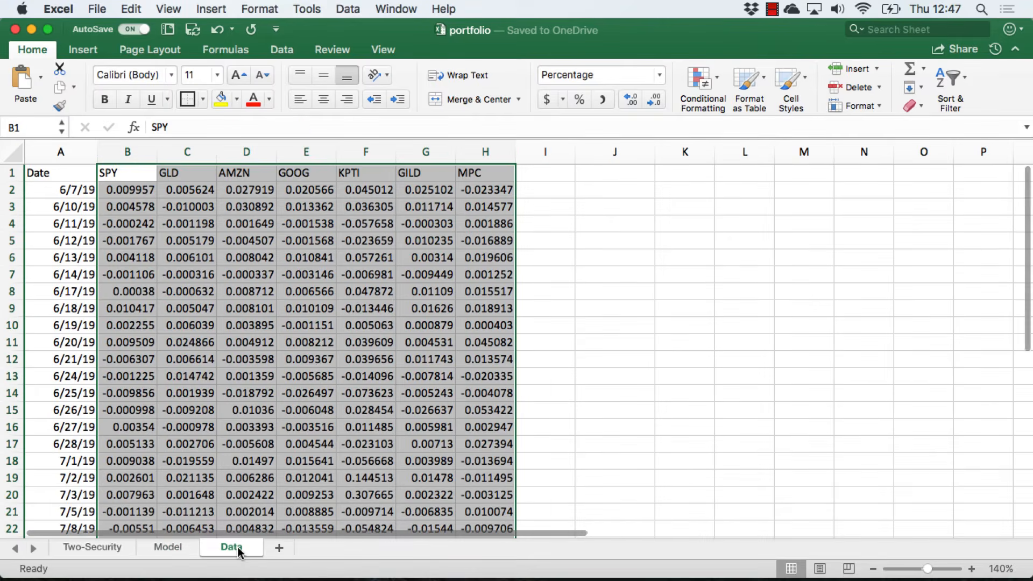
{"action": "left_click", "coordinate": [280, 50]}
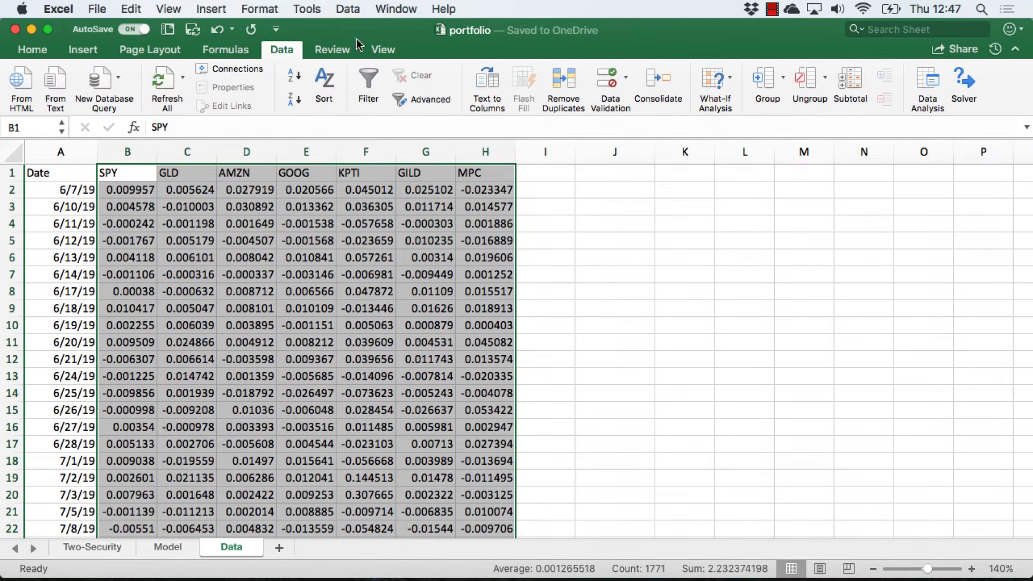
{"action": "left_click", "coordinate": [933, 85]}
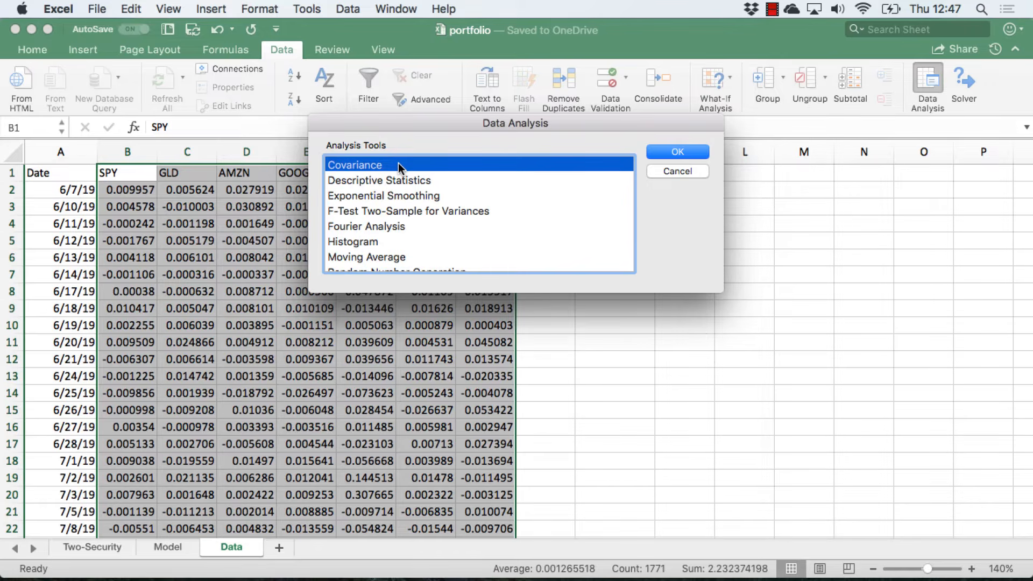
{"action": "left_click", "coordinate": [676, 152]}
{"action": "left_click_drag", "start_coordinate": [447, 126], "coordinate": [546, 110]}
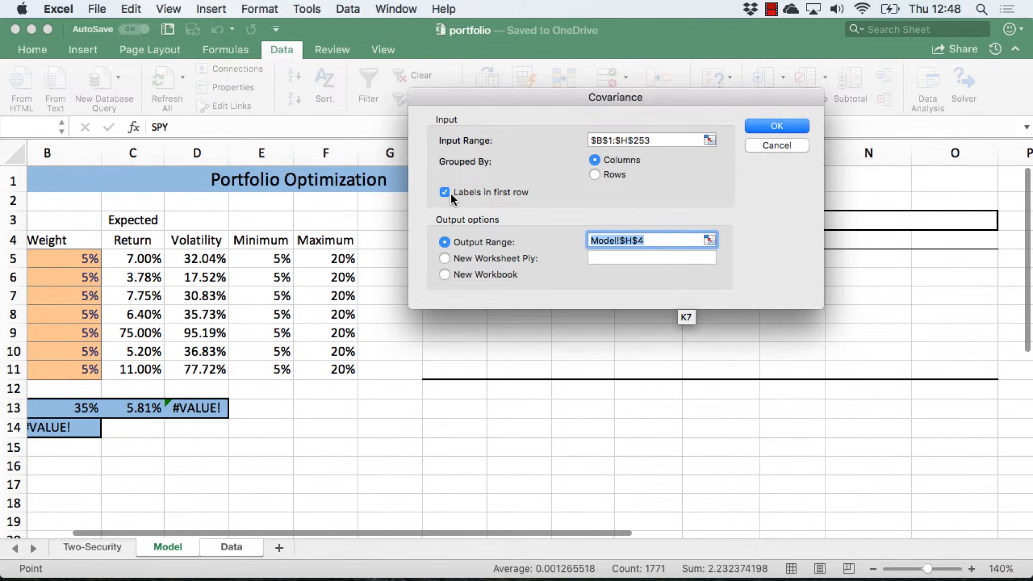
{"action": "left_click_drag", "start_coordinate": [492, 101], "coordinate": [196, 354]}
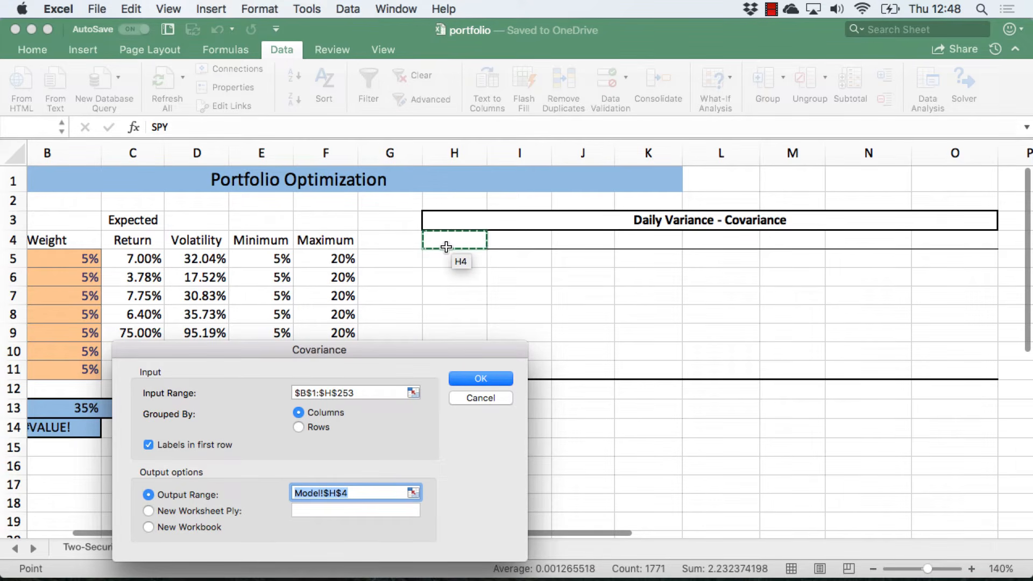
{"action": "left_click", "coordinate": [488, 379]}
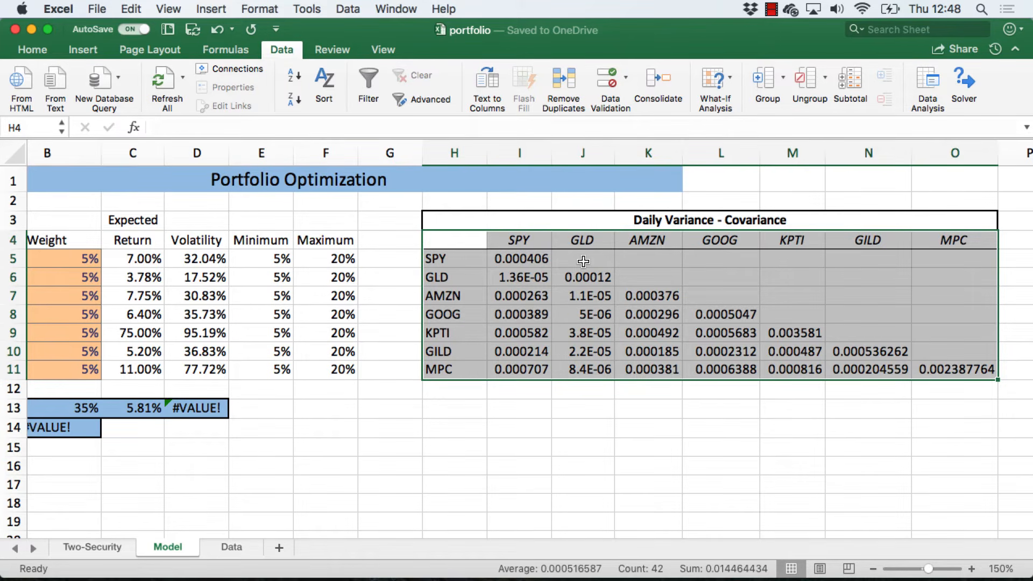
Step: Examine the SPY variance in I5 and the SPY-GLD covariance in I6, comparing them with the empty mirror cell J5
{"action": "left_click", "coordinate": [512, 262]}
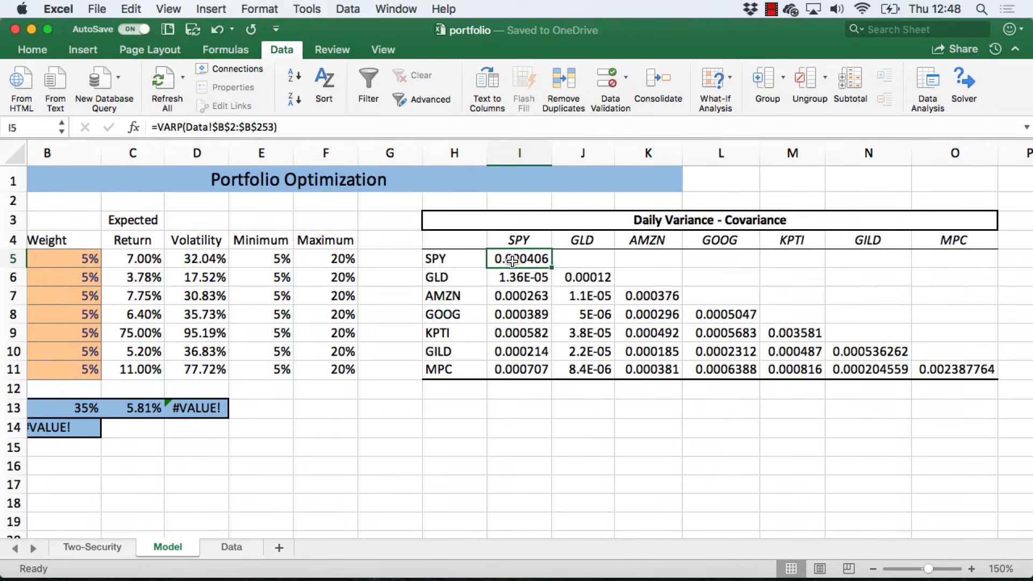
{"action": "key", "text": "Right"}
{"action": "key", "text": "Left"}
{"action": "key", "text": "Down"}
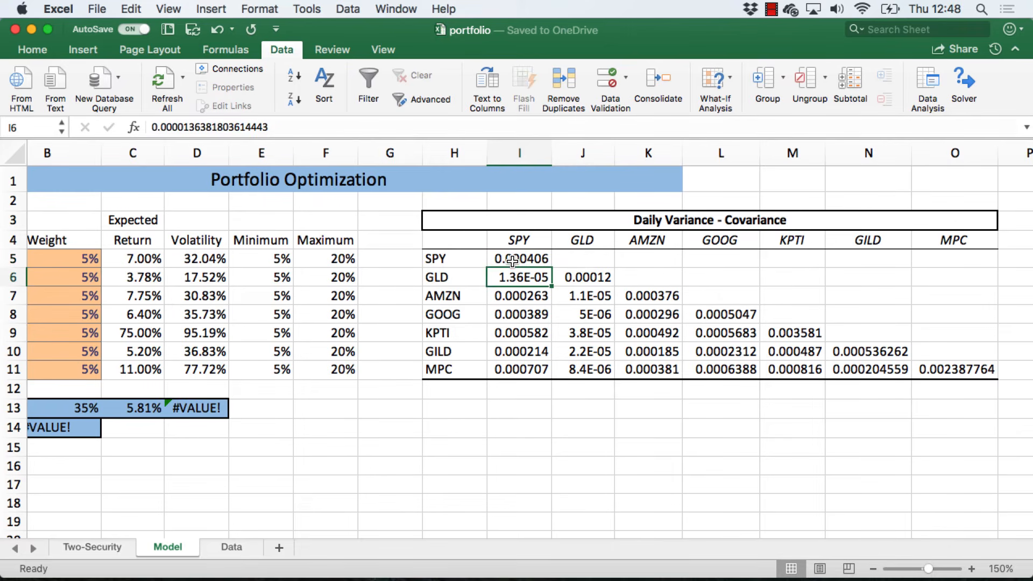
{"action": "key", "text": "Up"}
{"action": "key", "text": "Down"}
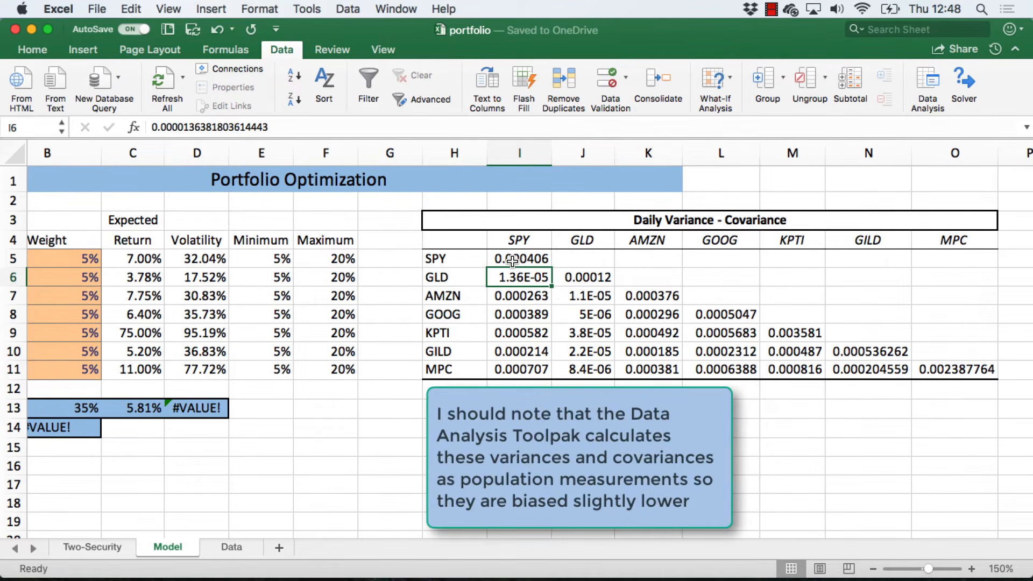
{"action": "key", "text": "Up"}
{"action": "key", "text": "Right"}
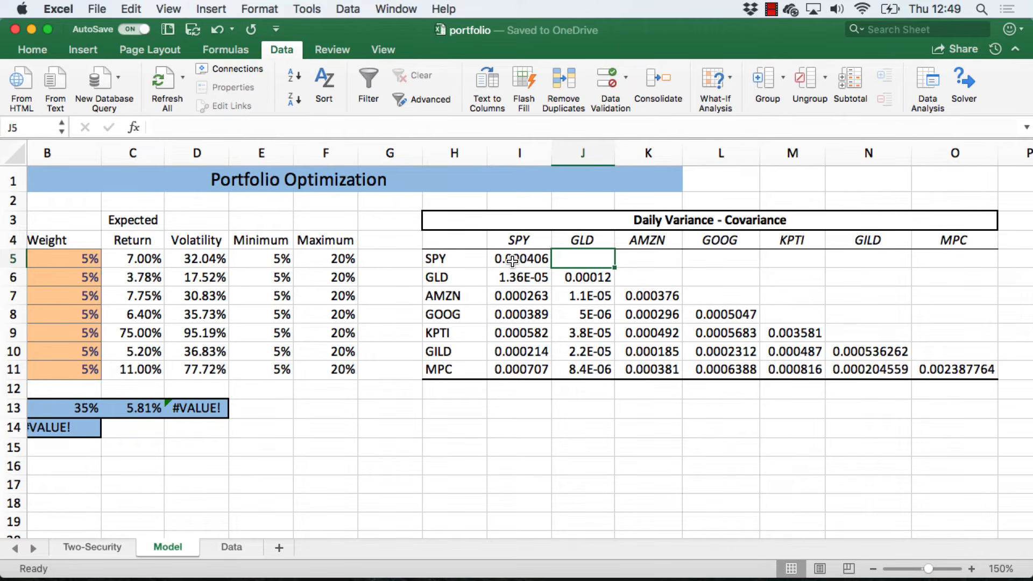
{"action": "type", "text": "=tran"}
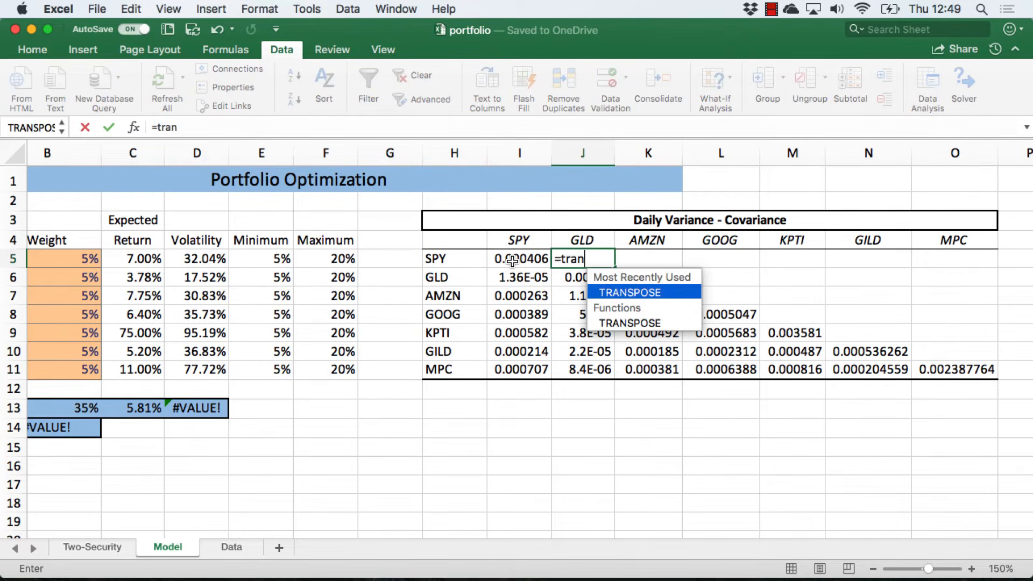
{"action": "type", "text": "spose"}
{"action": "key", "text": "Escape"}
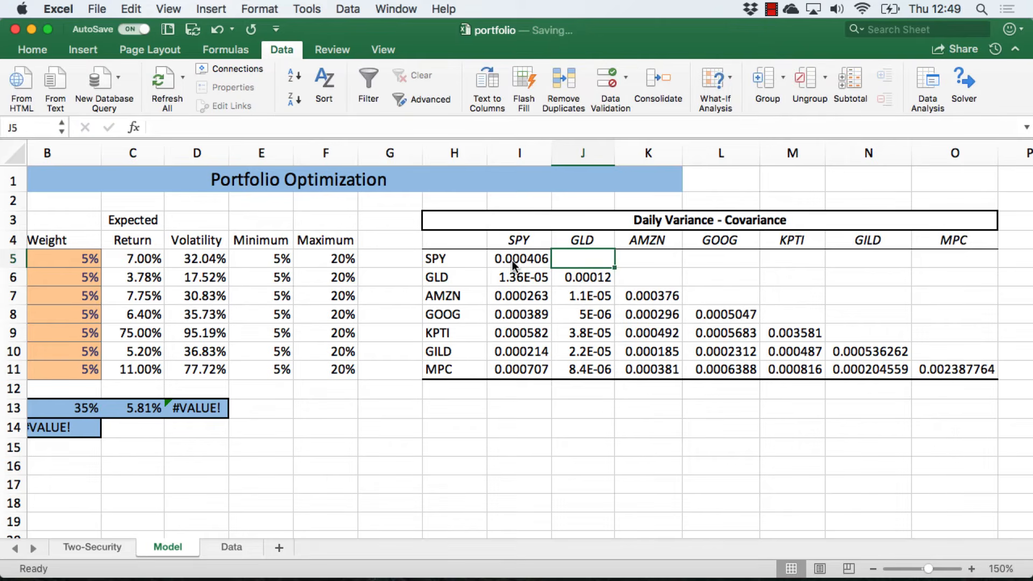
Step: Fill J5:O5 of the SPY row with the array formula =TRANSPOSE(I6:I11)
{"action": "key", "text": "shift+Right"}
{"action": "key", "text": "shift+Right"}
{"action": "key", "text": "shift+Right"}
{"action": "key", "text": "shift+Right"}
{"action": "key", "text": "shift+Right"}
{"action": "type", "text": "=transpose"}
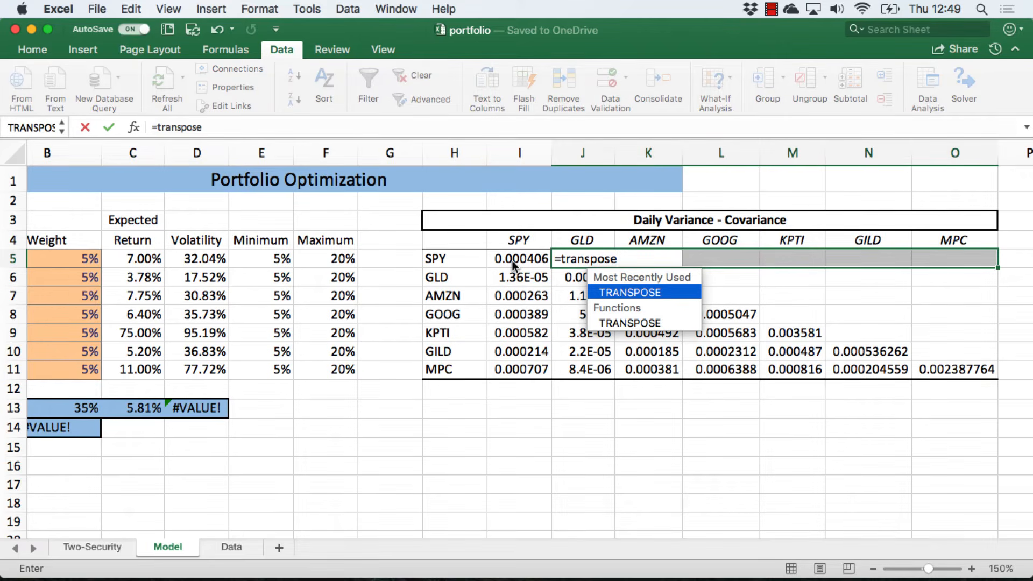
{"action": "type", "text": "("}
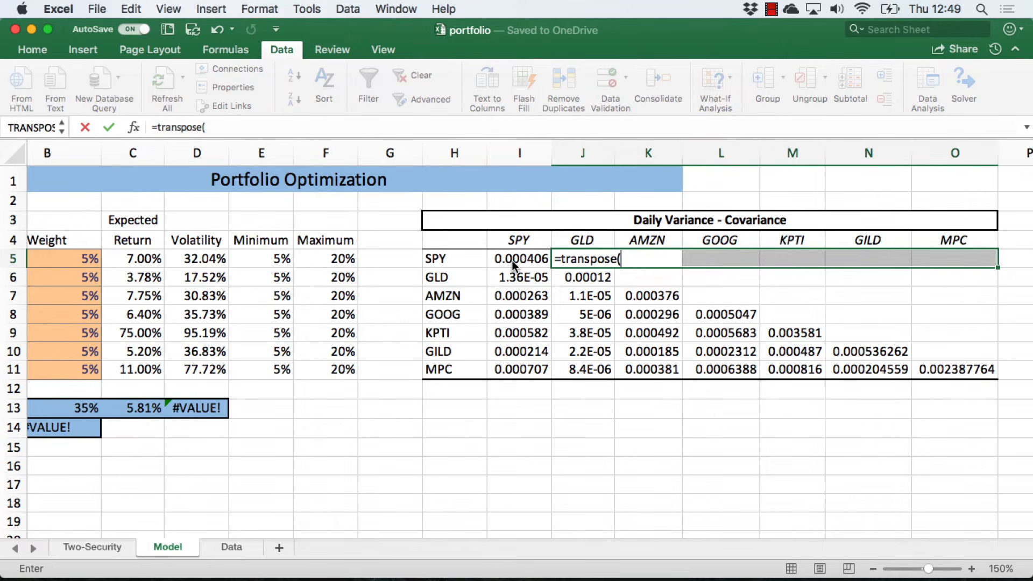
{"action": "key", "text": "Left"}
{"action": "key", "text": "Down"}
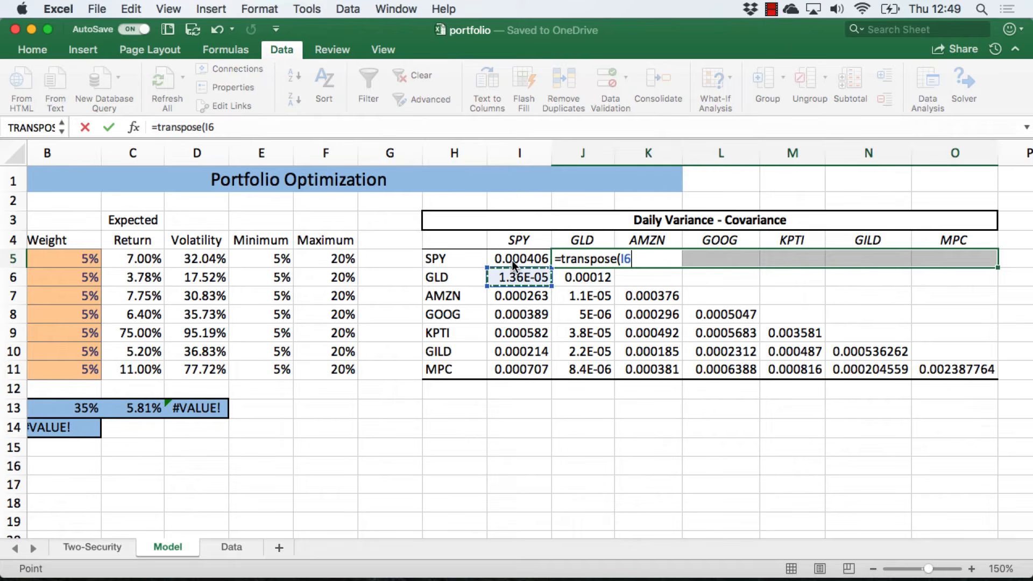
{"action": "key", "text": "shift+Down"}
{"action": "key", "text": "shift+Down"}
{"action": "key", "text": "shift+Down"}
{"action": "key", "text": "shift+Down"}
{"action": "key", "text": "shift+Down"}
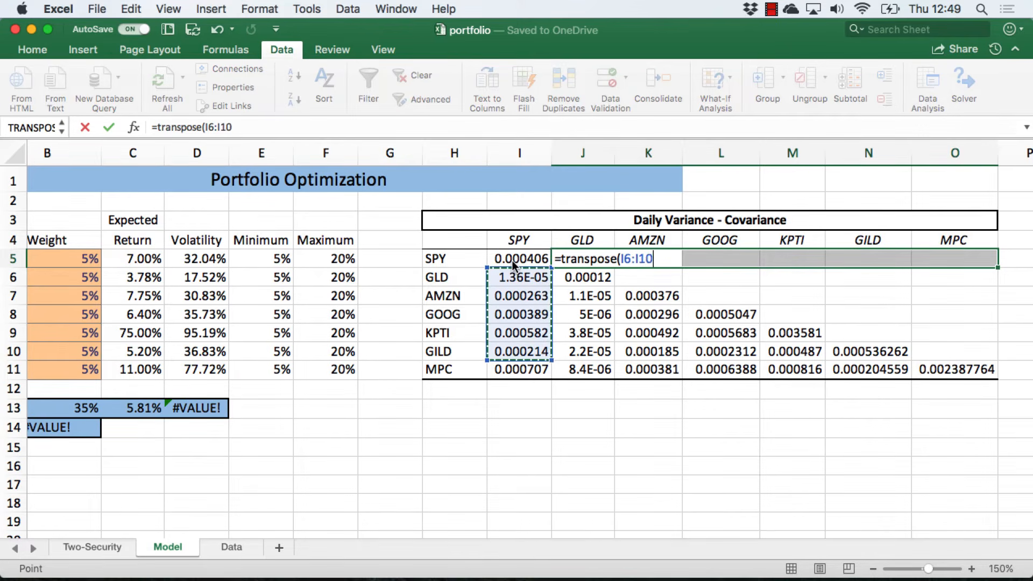
{"action": "type", "text": ")"}
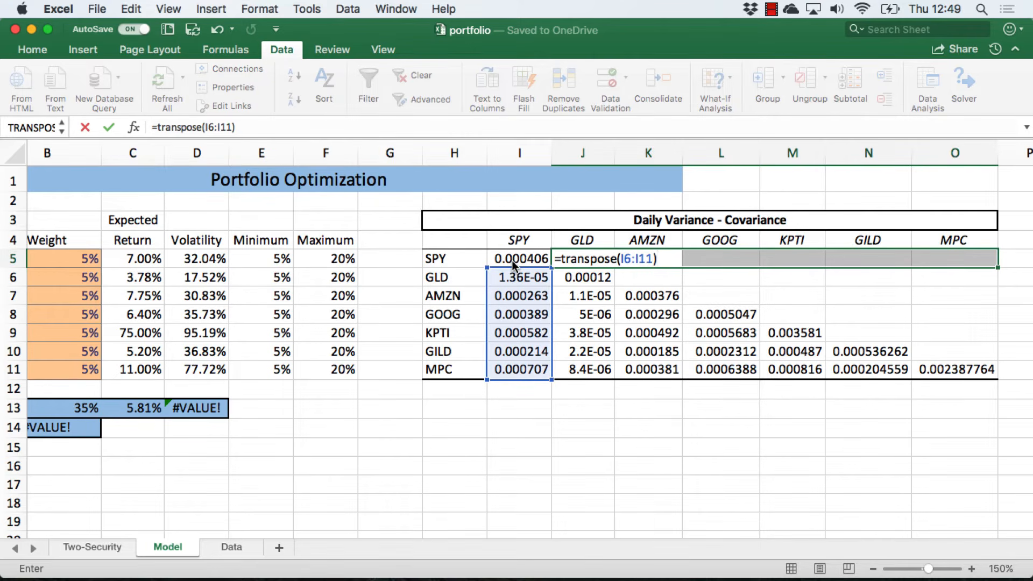
{"action": "key", "text": "ctrl+shift+Return"}
Step: Fill K6:O6 of the GLD row with the array formula =TRANSPOSE(J7:J11)
{"action": "key", "text": "Down"}
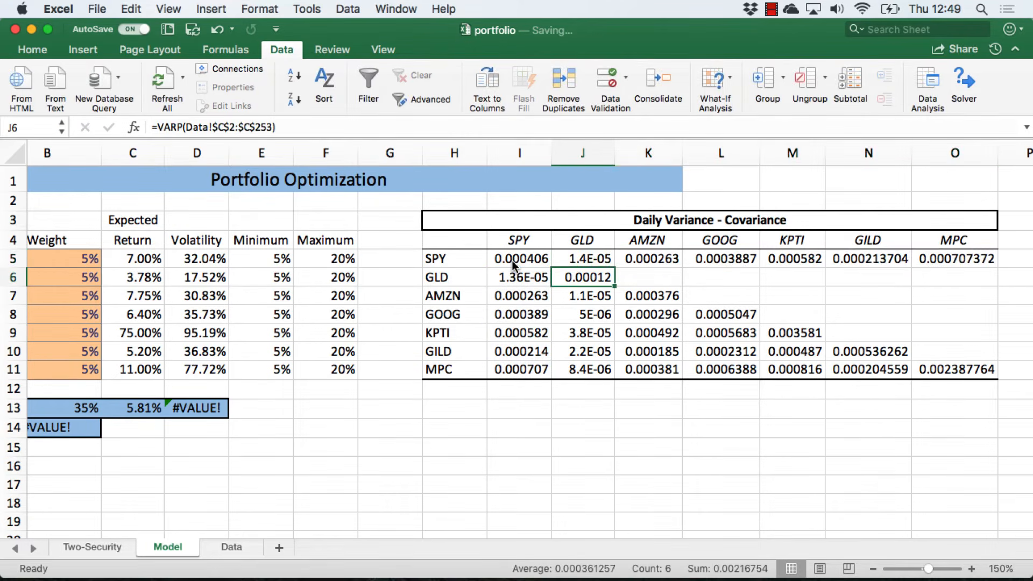
{"action": "key", "text": "Right"}
{"action": "key", "text": "shift+Right"}
{"action": "key", "text": "shift+Right"}
{"action": "key", "text": "shift+Right"}
{"action": "key", "text": "shift+Right"}
{"action": "key", "text": "shift+Right"}
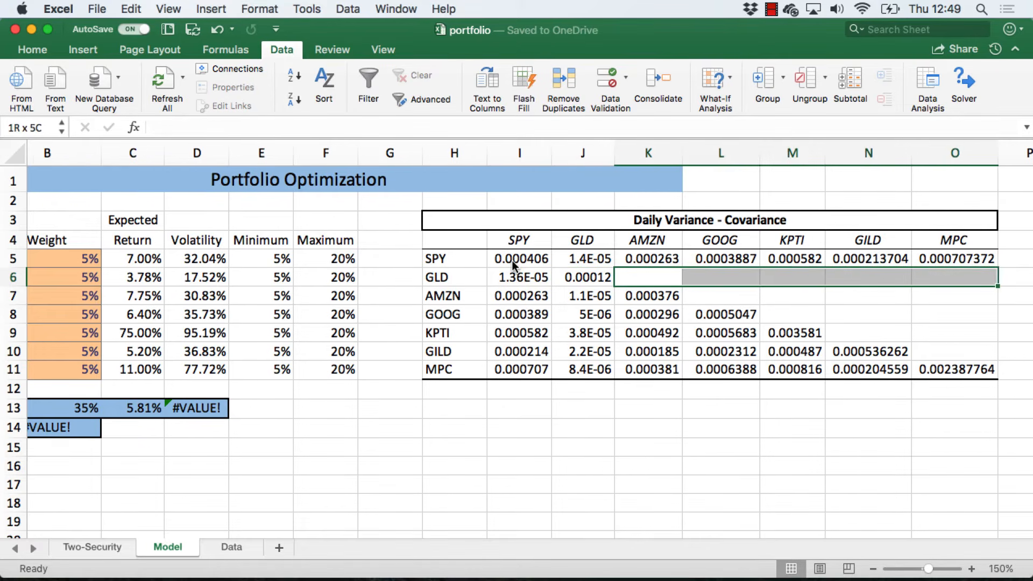
{"action": "key", "text": "shift+Left"}
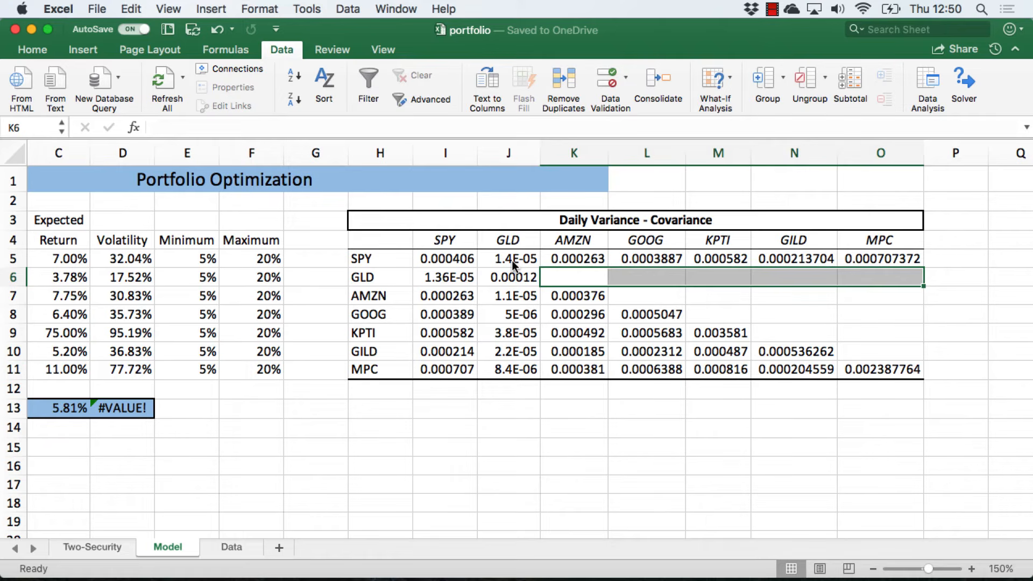
{"action": "type", "text": "=transpose("}
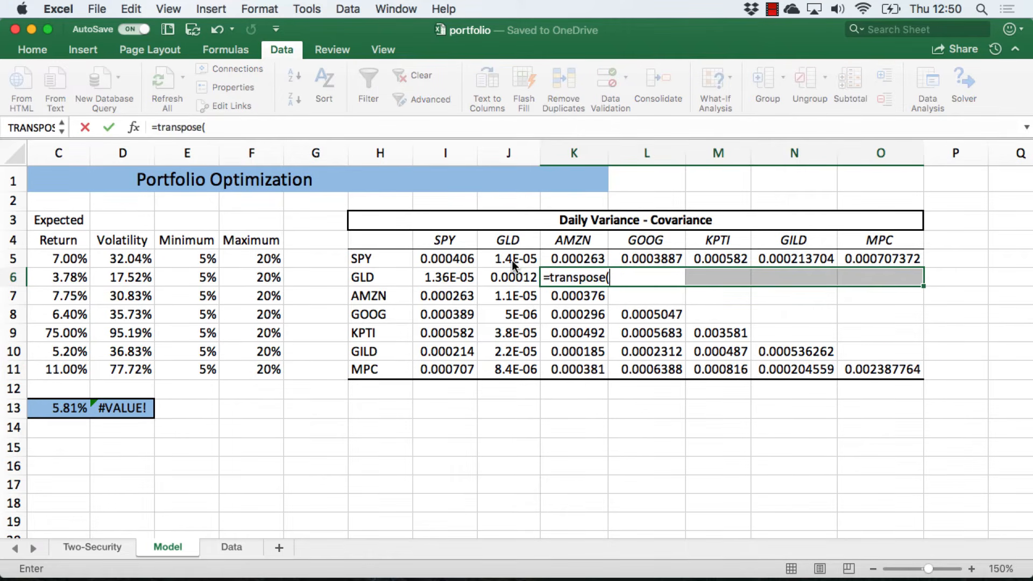
{"action": "key", "text": "Left"}
{"action": "key", "text": "Down"}
{"action": "key", "text": "shift+Down"}
{"action": "key", "text": "shift+Down"}
{"action": "key", "text": "shift+Down"}
{"action": "key", "text": "shift+Down"}
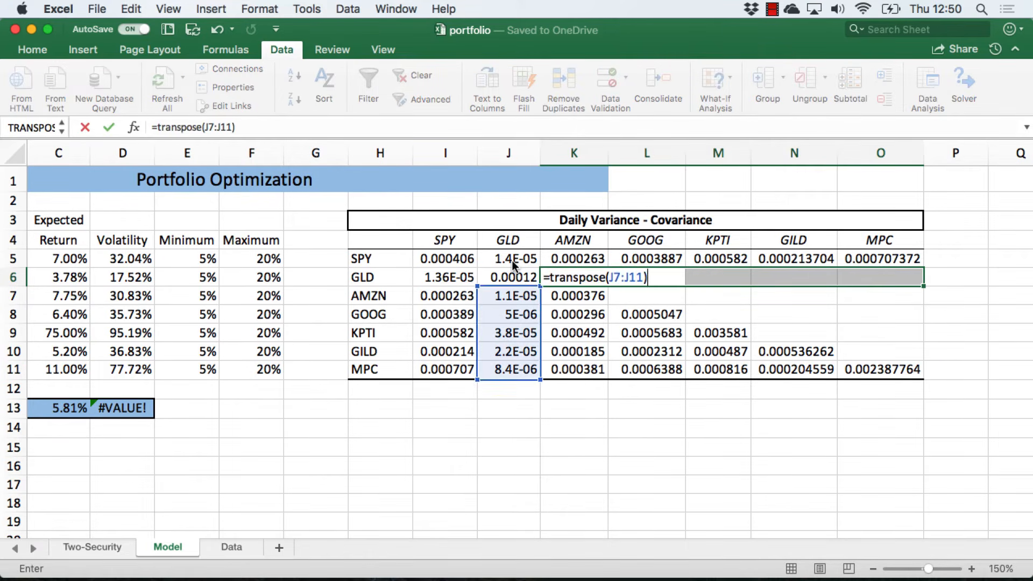
{"action": "key", "text": "ctrl+shift+Return"}
Step: Fill L7:O7 of the AMZN row with the array formula =TRANSPOSE(K8:K11)
{"action": "key", "text": "Down"}
{"action": "key", "text": "Right"}
{"action": "key", "text": "shift+Right"}
{"action": "key", "text": "shift+Right"}
{"action": "key", "text": "shift+Right"}
{"action": "type", "text": "=trans"}
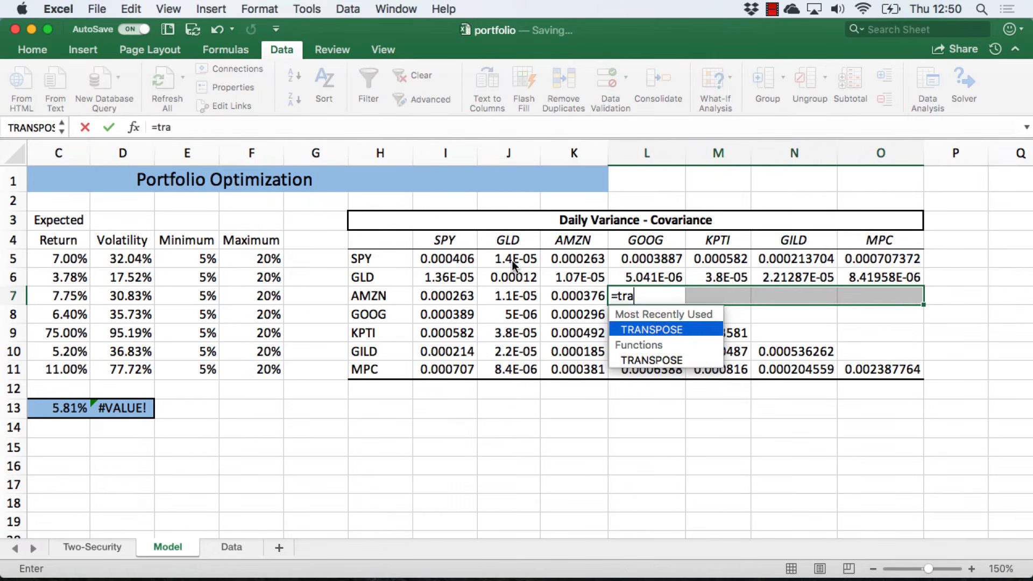
{"action": "key", "text": "Tab"}
{"action": "key", "text": "Left"}
{"action": "key", "text": "Down"}
{"action": "key", "text": "shift+Down"}
{"action": "key", "text": "shift+Down"}
{"action": "key", "text": "shift+Down"}
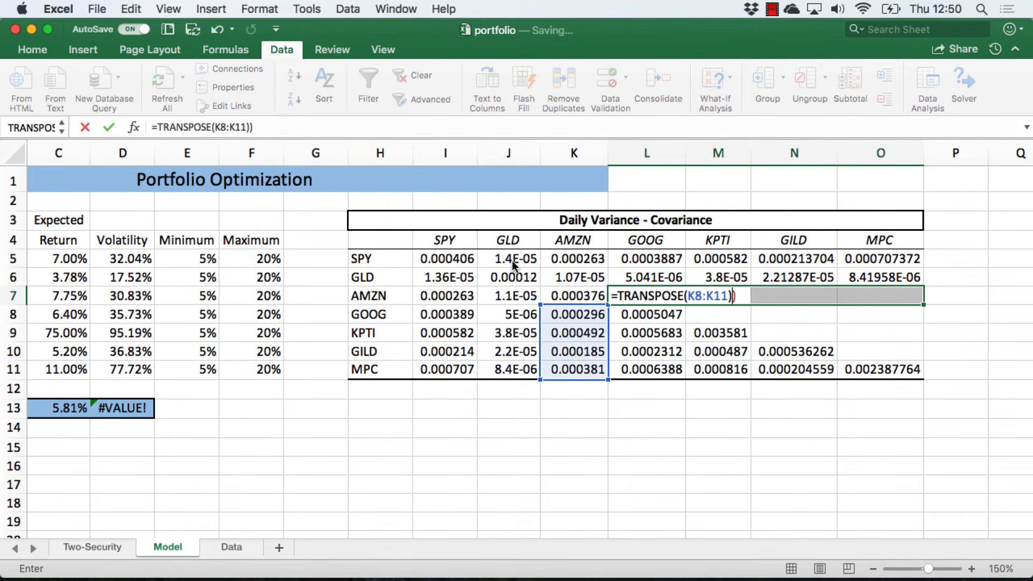
{"action": "key", "text": "ctrl+shift+Return"}
Step: Fill M8:O8 of the GOOG row with the array formula =TRANSPOSE(L9:L11)
{"action": "key", "text": "Down"}
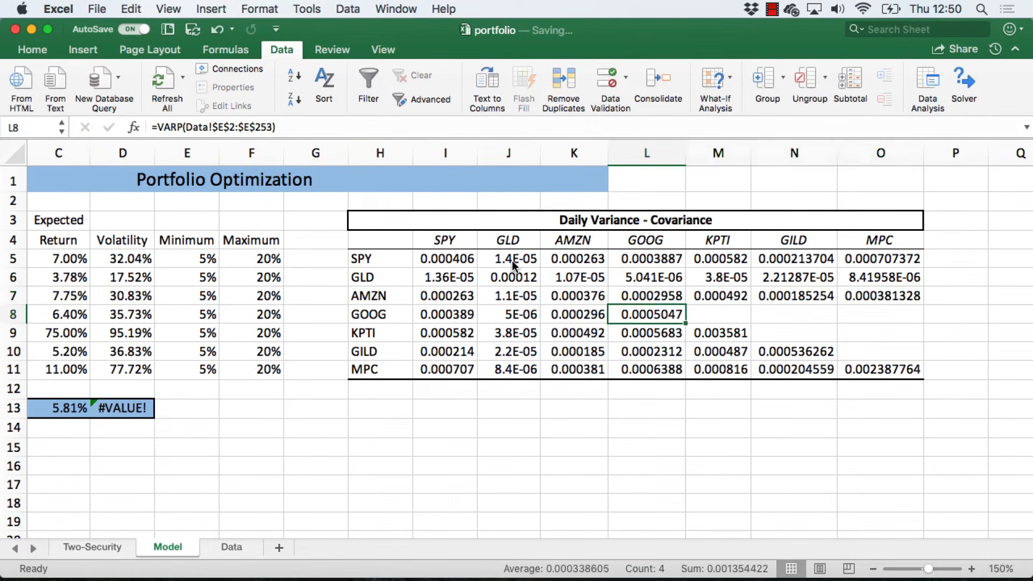
{"action": "key", "text": "Right"}
{"action": "type", "text": "="}
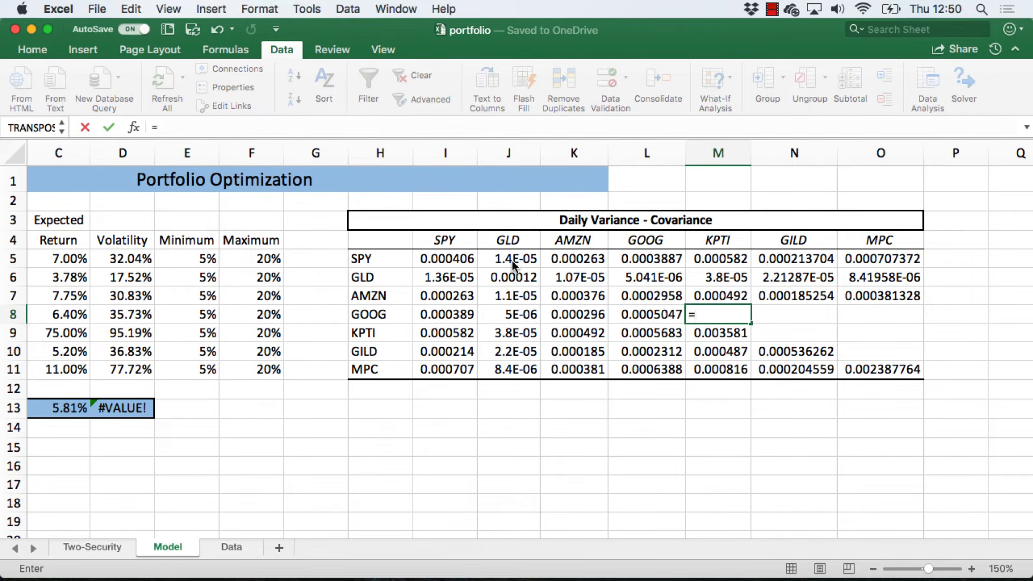
{"action": "key", "text": "Escape"}
{"action": "key", "text": "shift+Right"}
{"action": "key", "text": "shift+Right"}
{"action": "type", "text": "=transpose"}
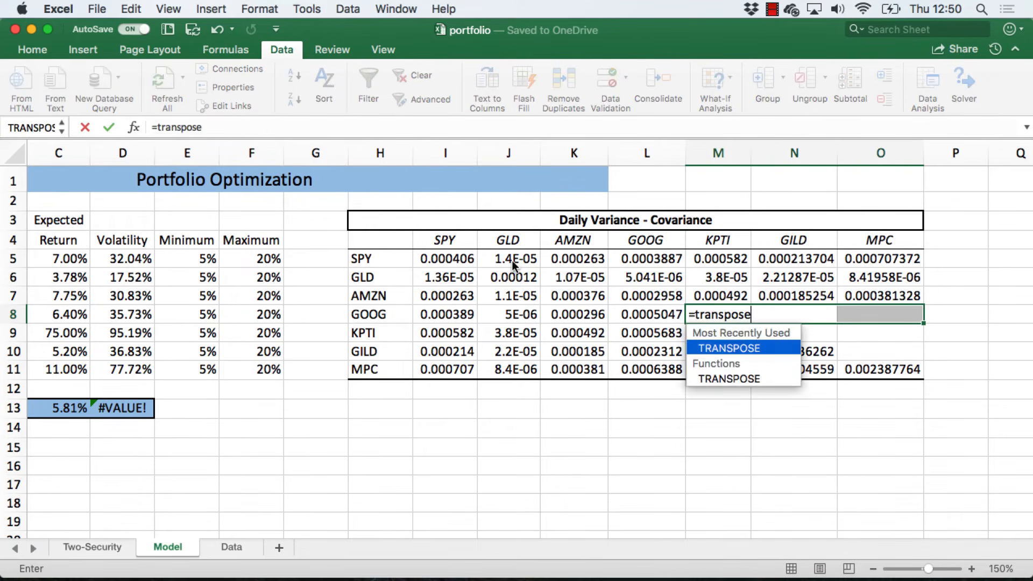
{"action": "key", "text": "Tab"}
{"action": "key", "text": "Left"}
{"action": "key", "text": "Down"}
{"action": "key", "text": "shift+Down"}
{"action": "key", "text": "shift+Down"}
{"action": "type", "text": ")"}
{"action": "key", "text": "ctrl+shift+Return"}
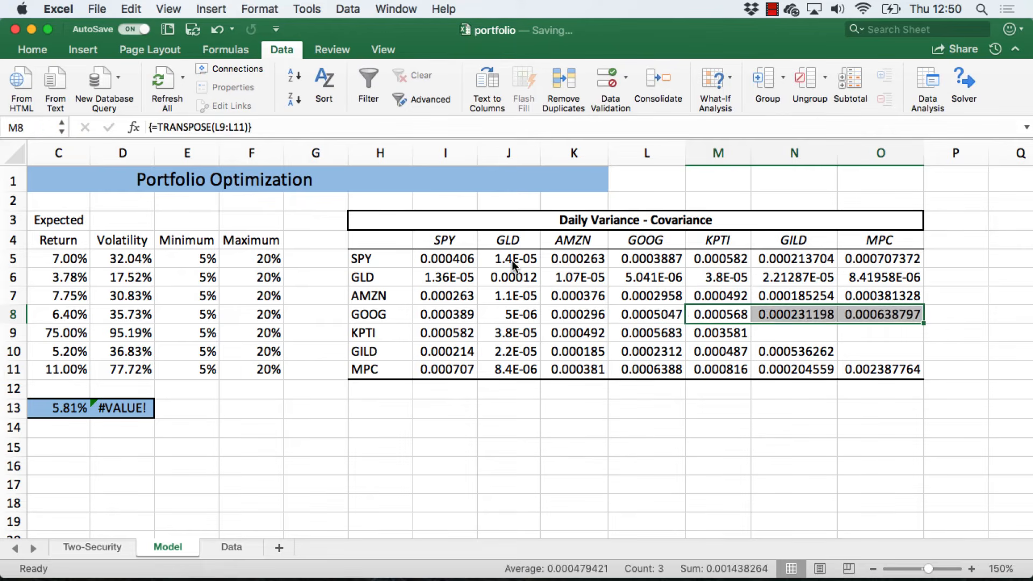
Step: Fill N9:O9 of the KPTI row with the array formula =TRANSPOSE(N10:N11)
{"action": "key", "text": "Down"}
{"action": "key", "text": "Right"}
{"action": "key", "text": "shift+Right"}
{"action": "type", "text": "=trans"}
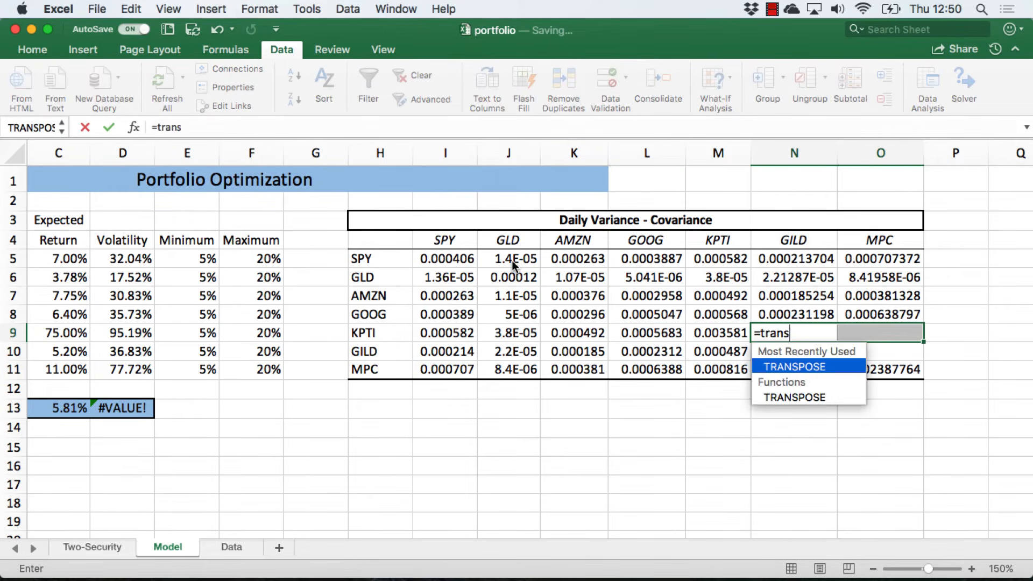
{"action": "key", "text": "Tab"}
{"action": "key", "text": "Down"}
{"action": "key", "text": "shift+Down"}
{"action": "type", "text": ")"}
{"action": "key", "text": "ctrl+shift+Return"}
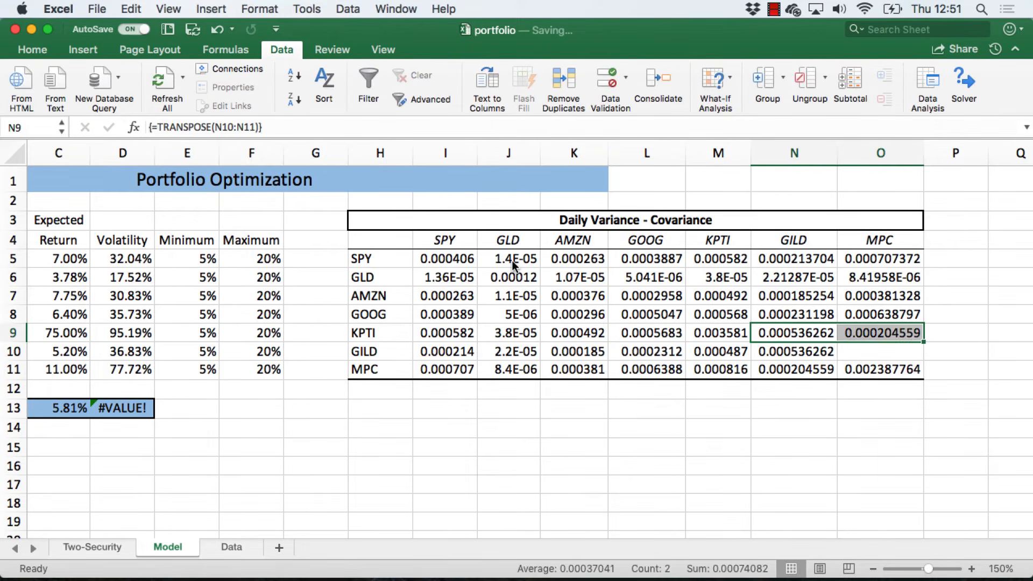
Step: Link O10 of the GILD row to its mirror cell with the formula =N11
{"action": "key", "text": "Down"}
{"action": "key", "text": "Right"}
{"action": "type", "text": "="}
{"action": "key", "text": "Left"}
{"action": "key", "text": "Down"}
{"action": "key", "text": "Return"}
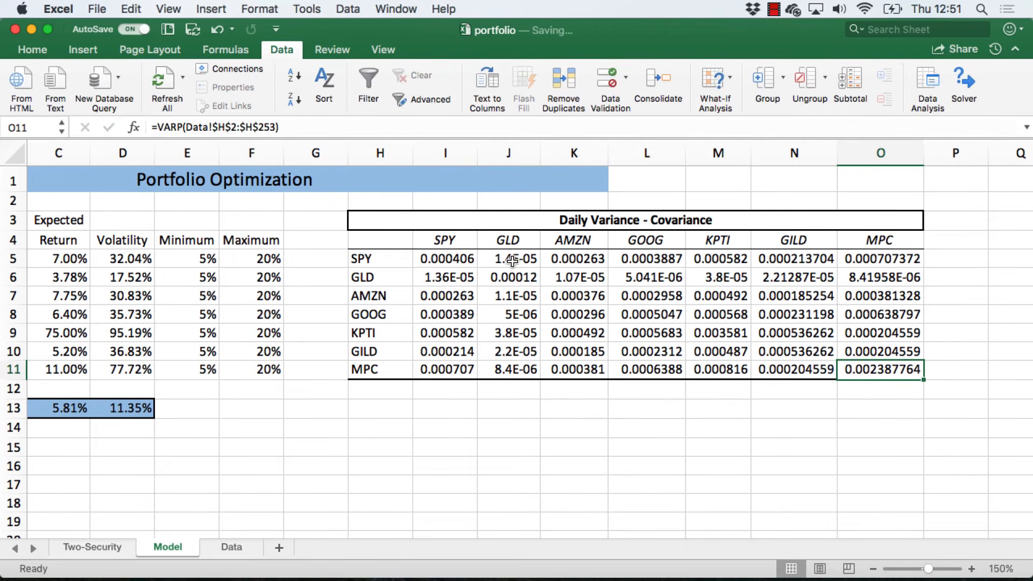
Step: Examine the portfolio volatility formula in D13 and re-enter it unchanged as an array formula
{"action": "scroll", "coordinate": [445, 414], "scroll_direction": "left", "scroll_amount": 3}
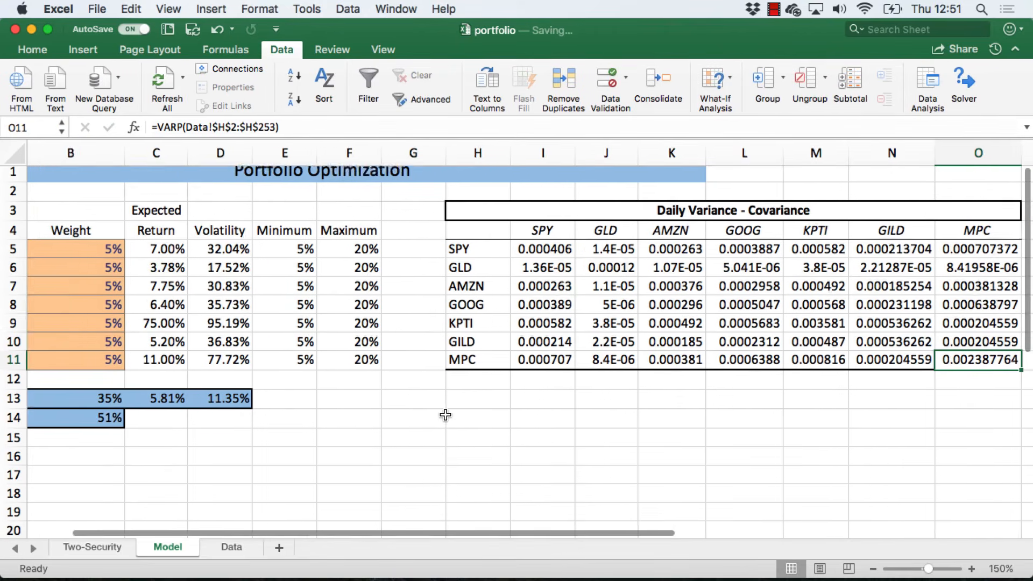
{"action": "scroll", "coordinate": [446, 415], "scroll_direction": "left", "scroll_amount": 2}
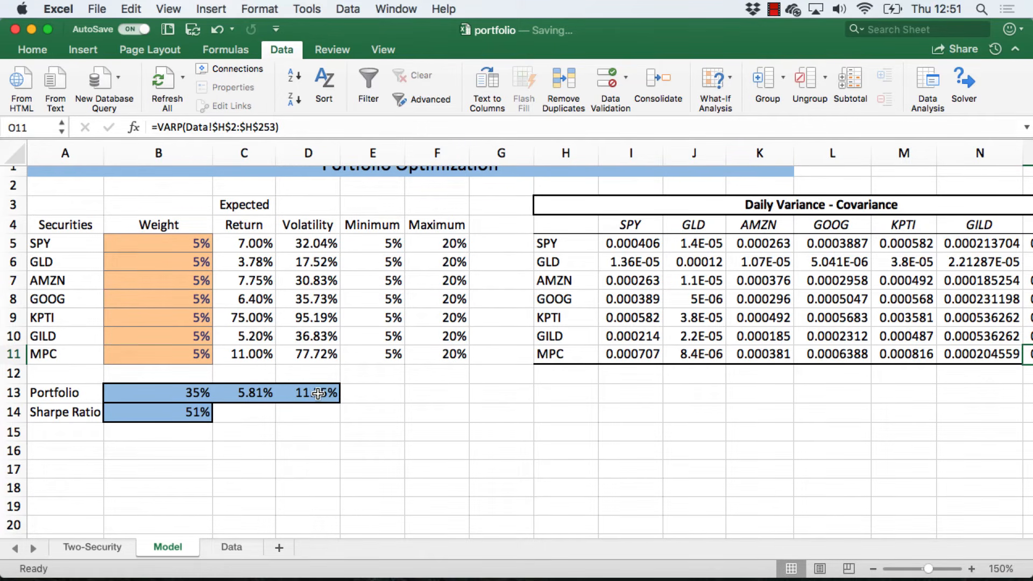
{"action": "left_click", "coordinate": [319, 393]}
{"action": "double_click", "coordinate": [318, 394]}
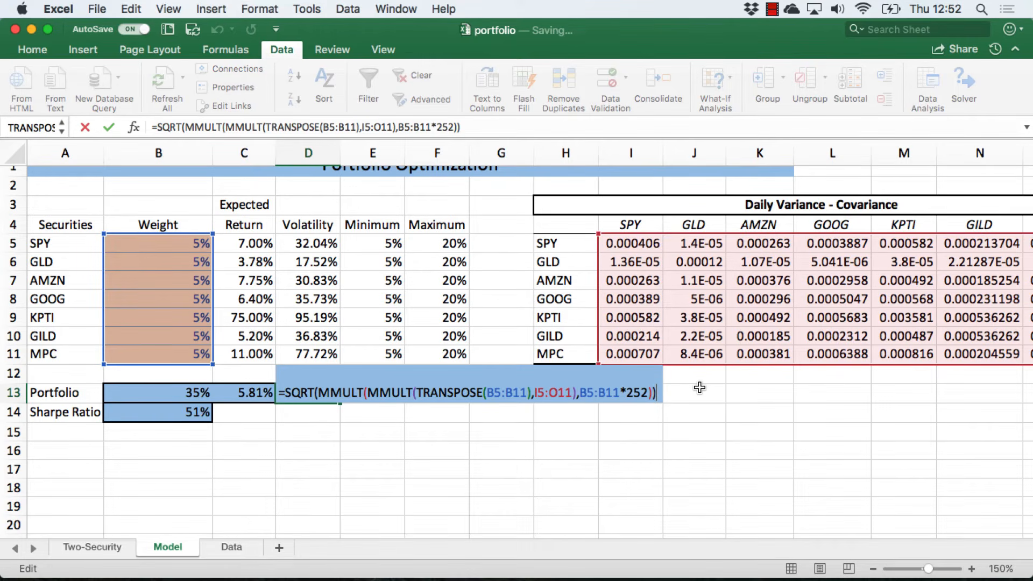
{"action": "key", "text": "ctrl+shift+Return"}
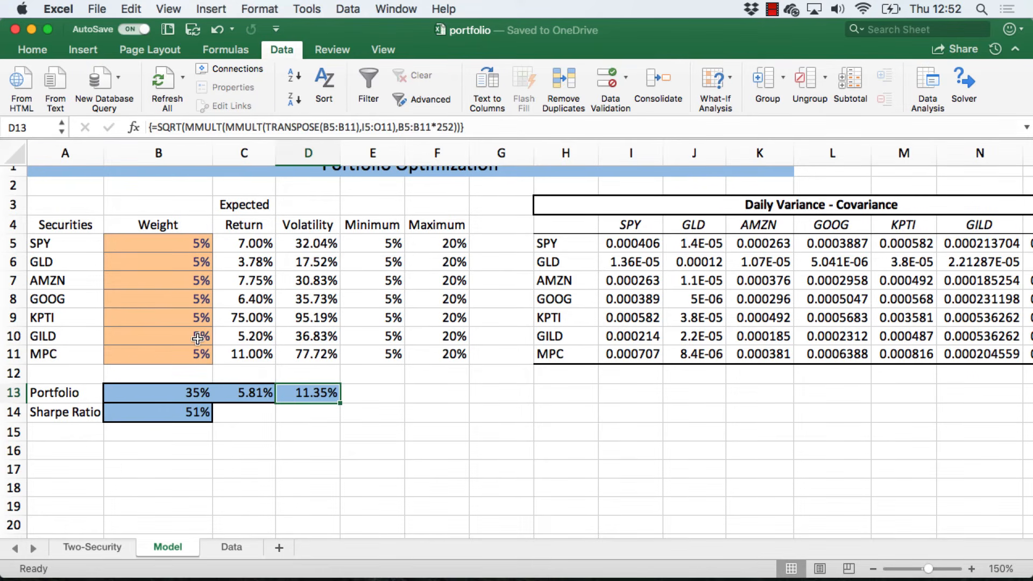
Step: Examine the total weight formula in B13, the Sharpe ratio formula in B14, and the SPY minimum and maximum limits in E5 and F5
{"action": "scroll", "coordinate": [162, 319], "scroll_direction": "up", "scroll_amount": 1}
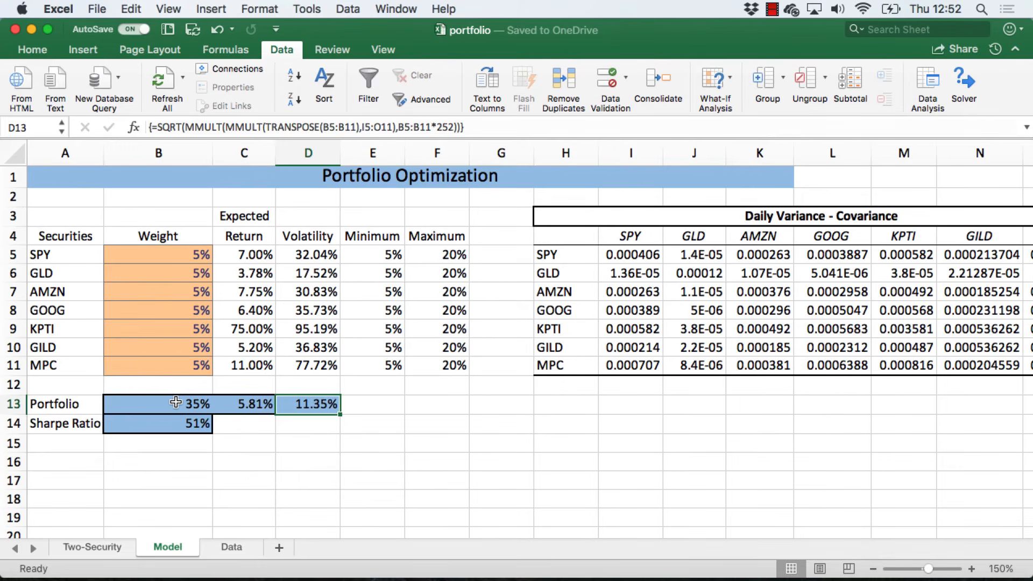
{"action": "left_click", "coordinate": [175, 402]}
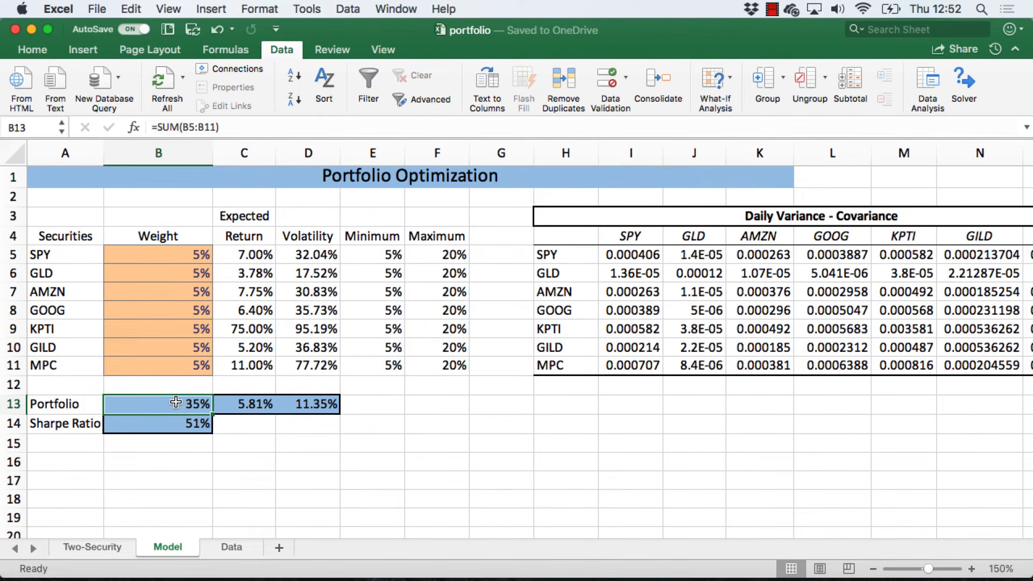
{"action": "double_click", "coordinate": [175, 403]}
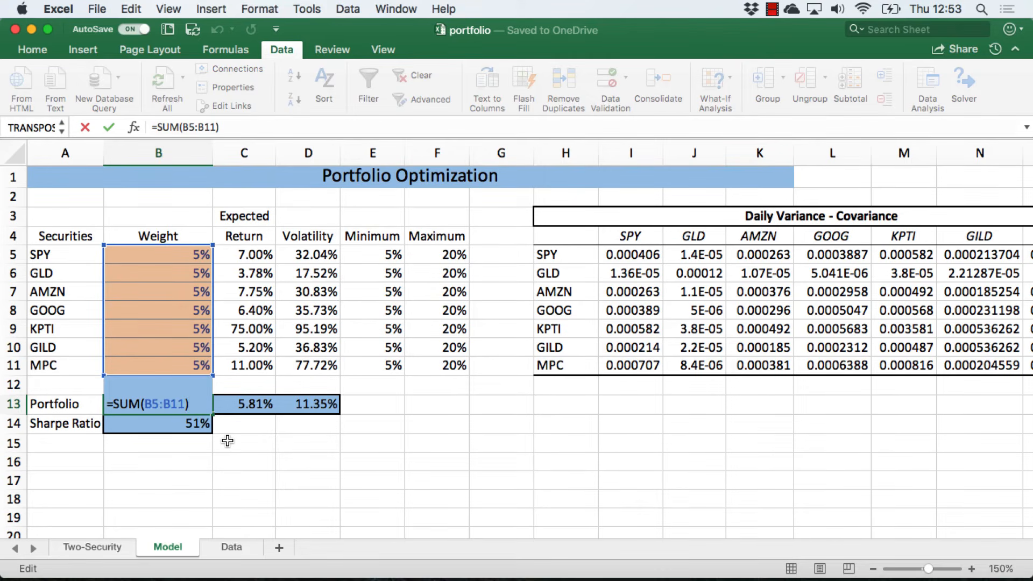
{"action": "key", "text": "Return"}
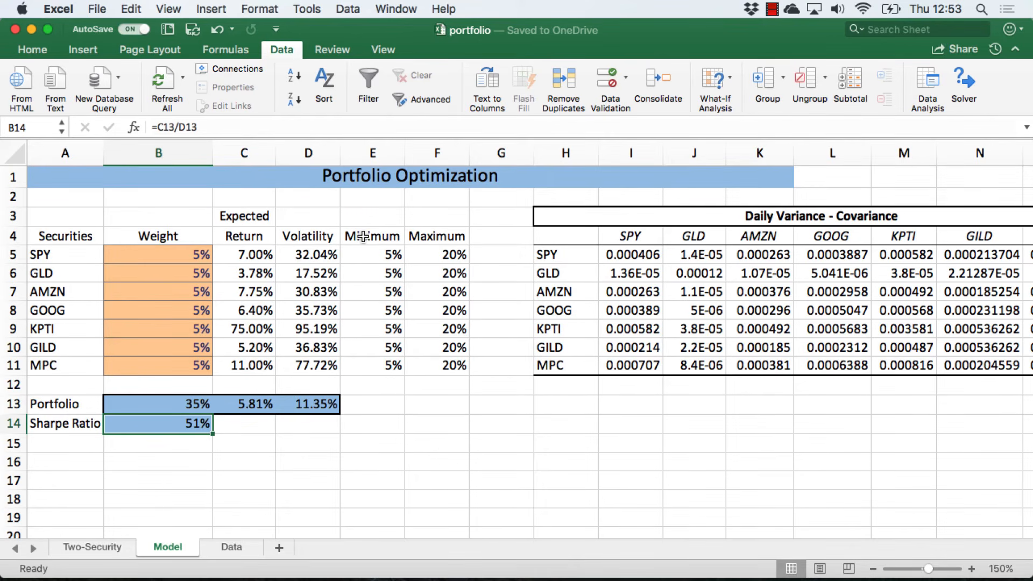
{"action": "left_click", "coordinate": [372, 256]}
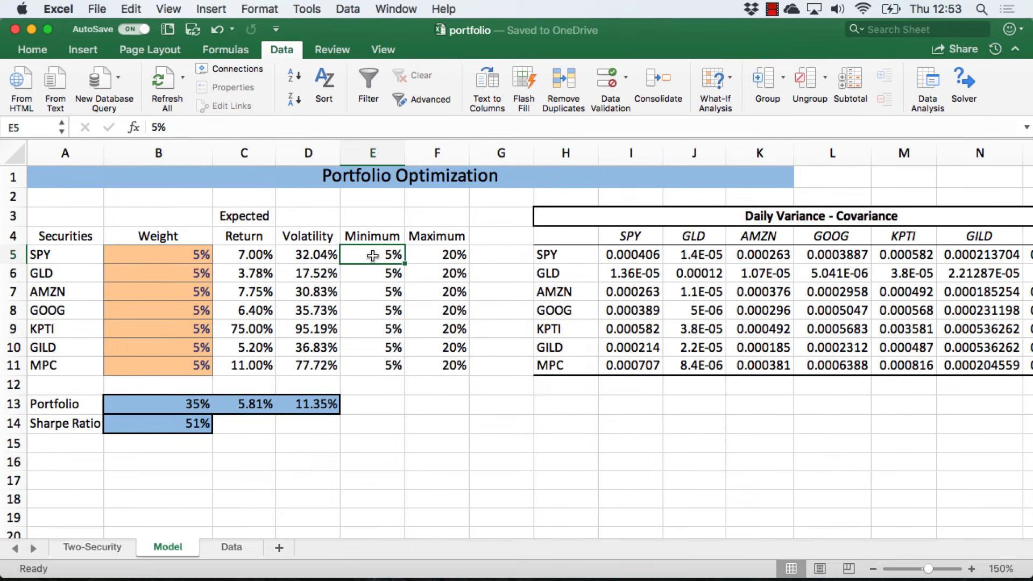
{"action": "key", "text": "Right"}
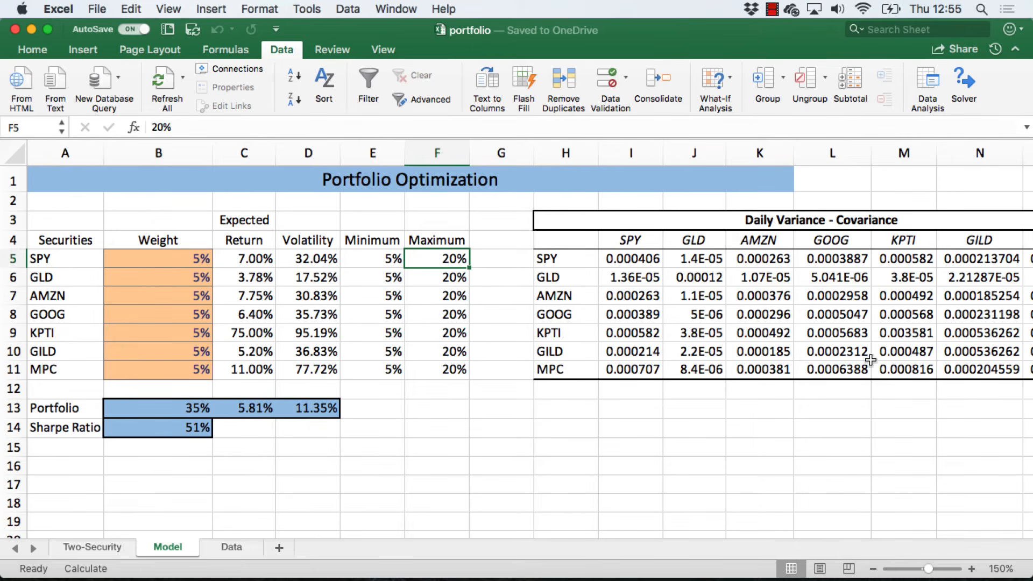
Step: Set up Solver to maximize the Sharpe ratio in Model!$B$14 by changing the weights in Model!$B$5:$B$11
{"action": "left_click", "coordinate": [964, 86]}
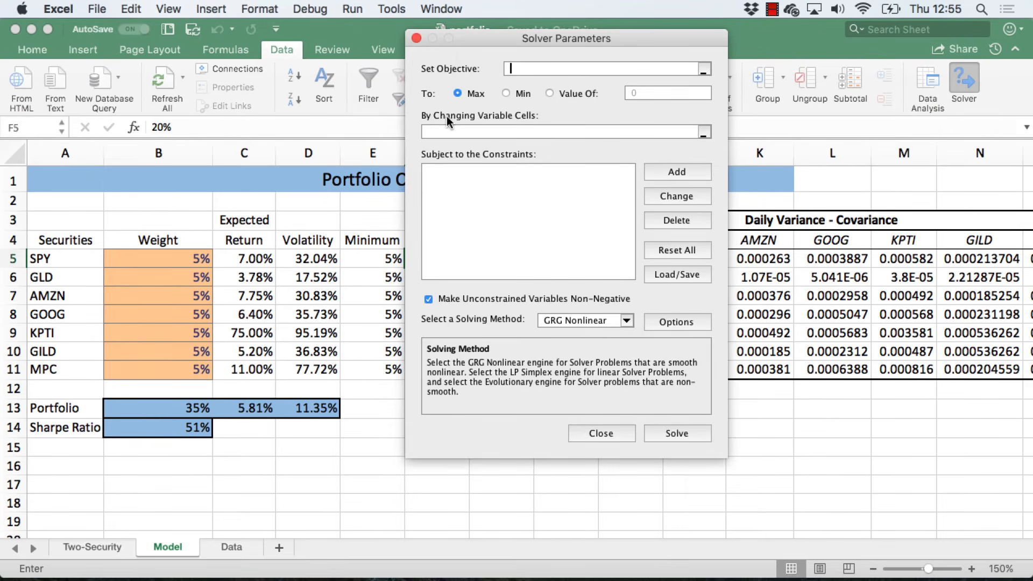
{"action": "left_click", "coordinate": [156, 430]}
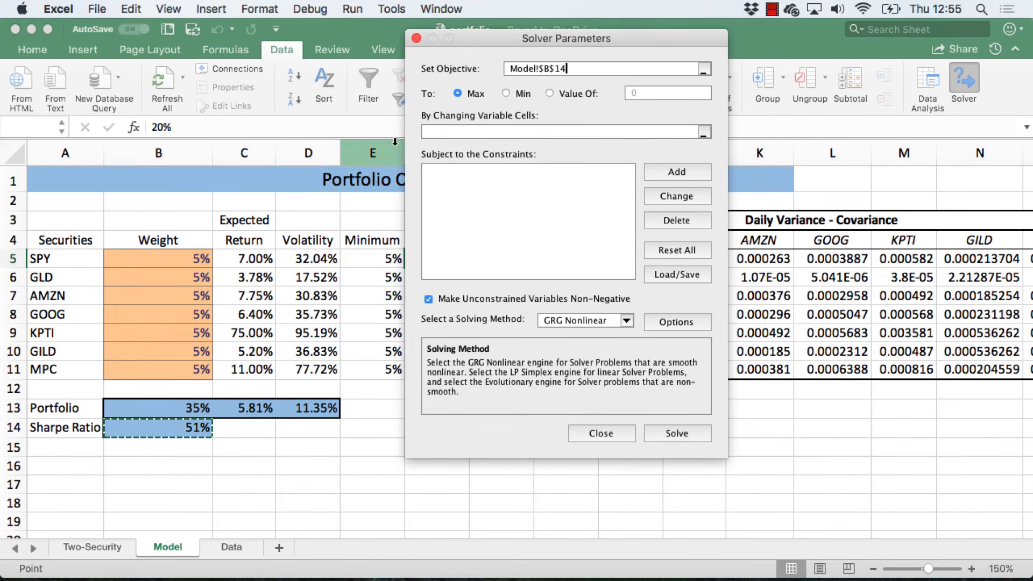
{"action": "left_click", "coordinate": [437, 132]}
{"action": "left_click_drag", "start_coordinate": [200, 255], "coordinate": [180, 369]}
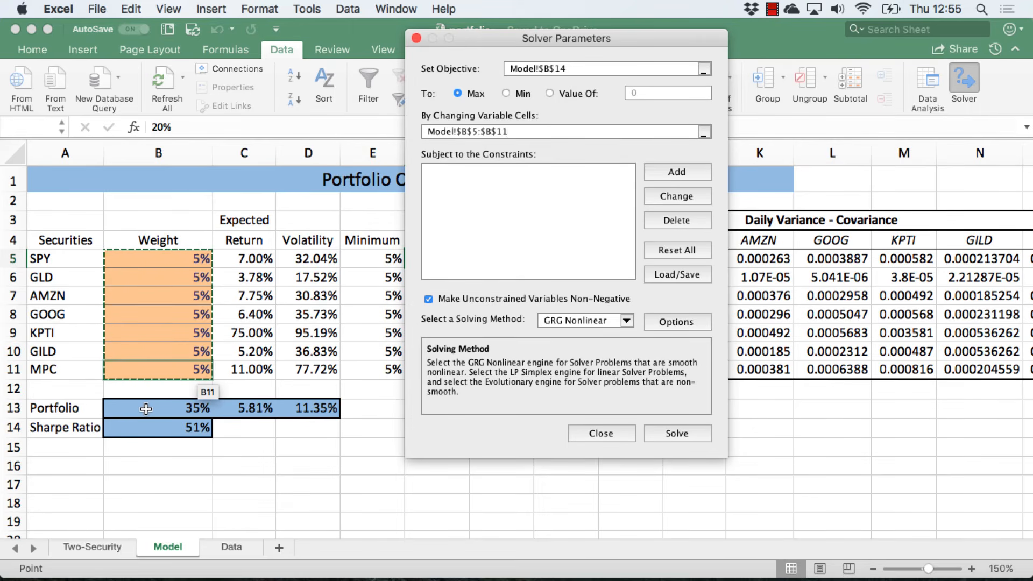
Step: Add a Solver constraint requiring the total weight in Model!$B$13 to equal 1
{"action": "left_click", "coordinate": [677, 173]}
{"action": "left_click", "coordinate": [158, 406]}
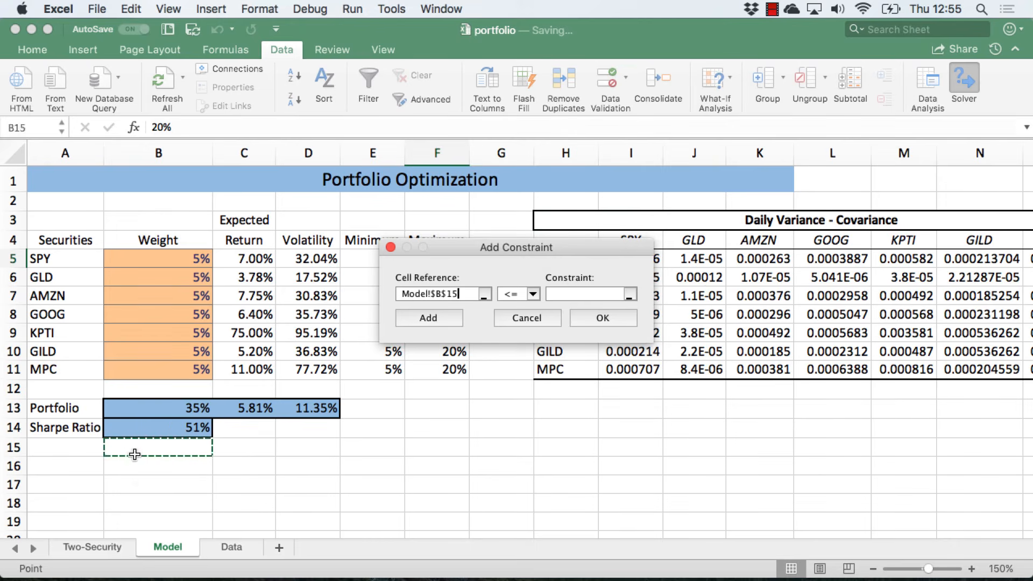
{"action": "left_click", "coordinate": [533, 294]}
{"action": "left_click", "coordinate": [527, 318]}
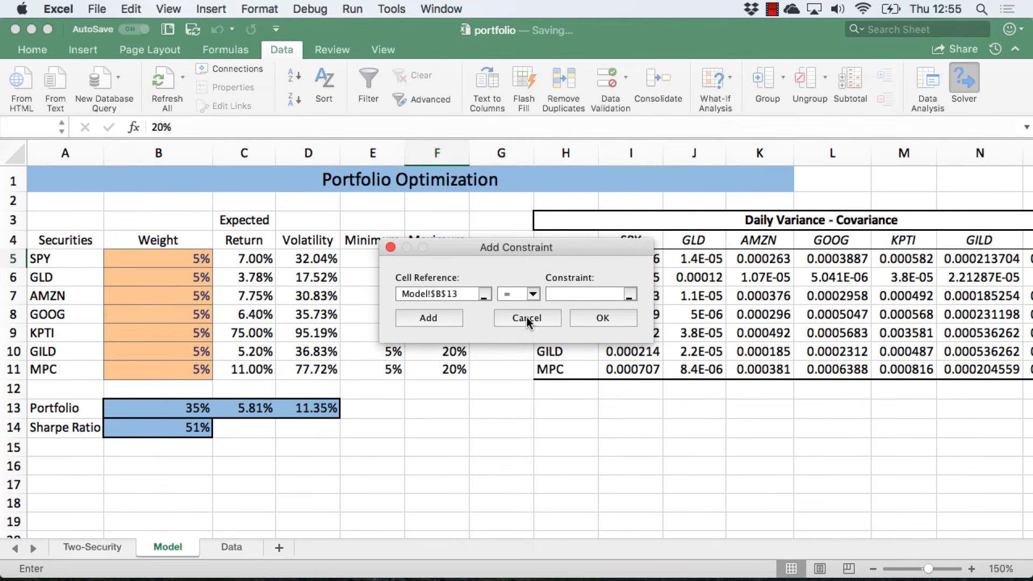
{"action": "type", "text": "1"}
{"action": "left_click", "coordinate": [447, 318]}
Step: Add a Solver constraint requiring the weights Model!$B$5:$B$11 to be >= the minimums in Model!$E$5:$E$11
{"action": "left_click_drag", "start_coordinate": [463, 254], "coordinate": [583, 214]}
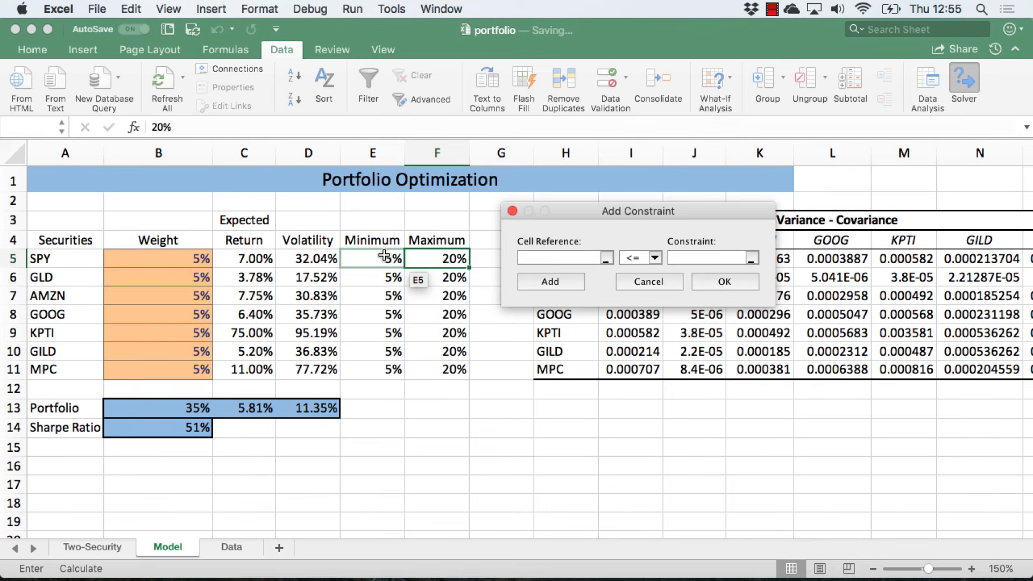
{"action": "left_click_drag", "start_coordinate": [371, 259], "coordinate": [374, 372]}
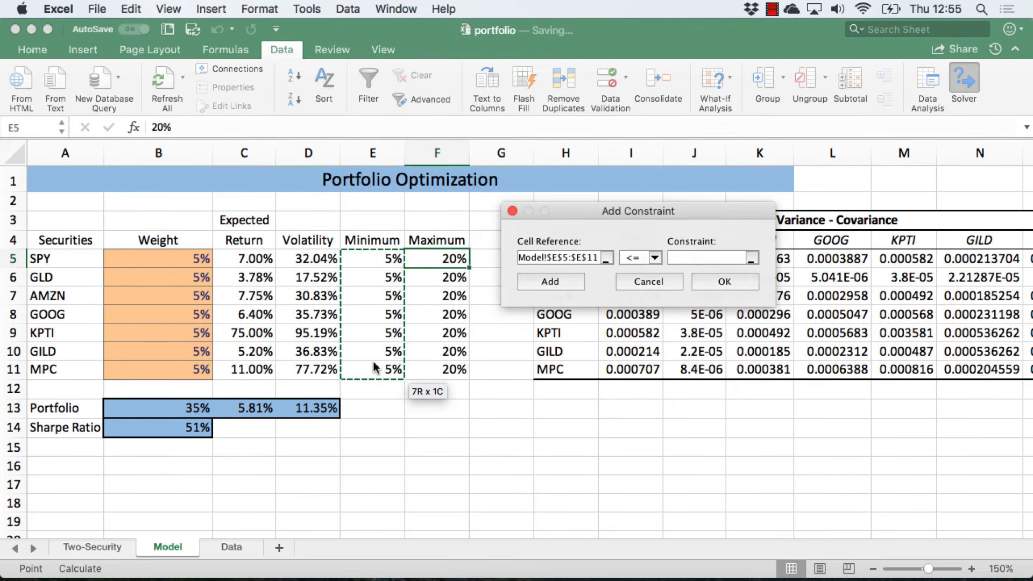
{"action": "left_click", "coordinate": [655, 258]}
{"action": "left_click", "coordinate": [653, 292]}
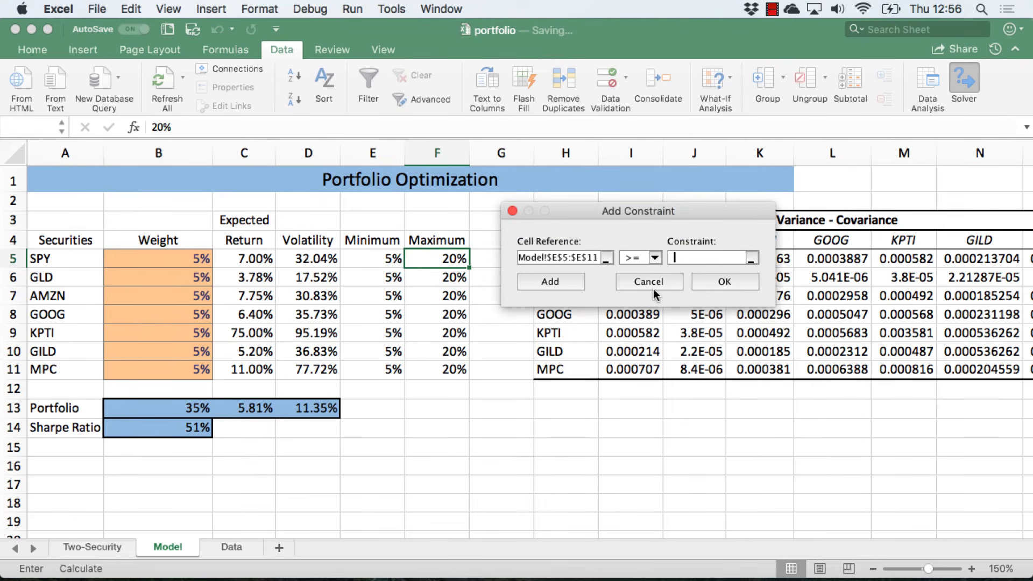
{"action": "triple_click", "coordinate": [573, 256]}
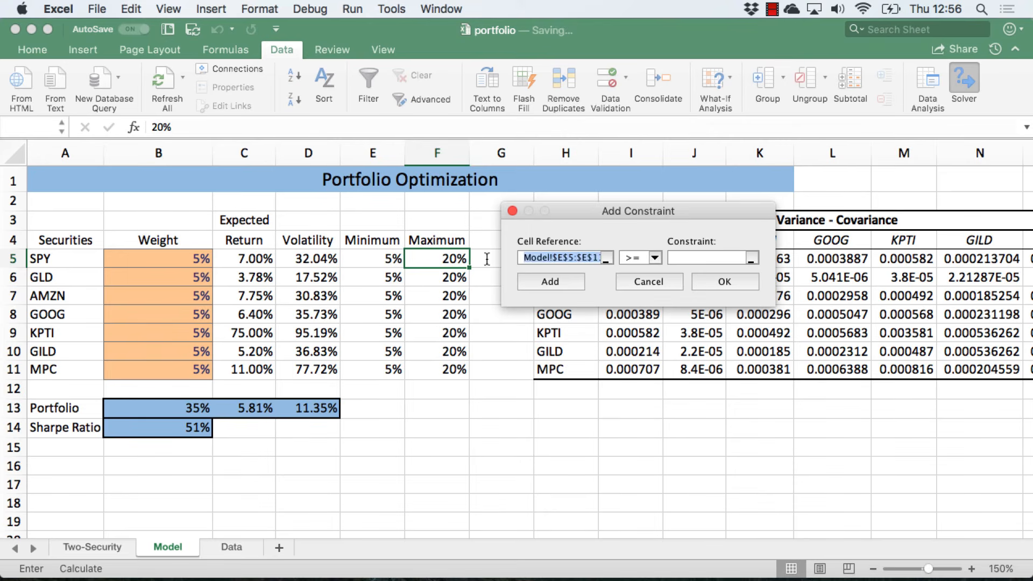
{"action": "left_click_drag", "start_coordinate": [143, 256], "coordinate": [142, 367]}
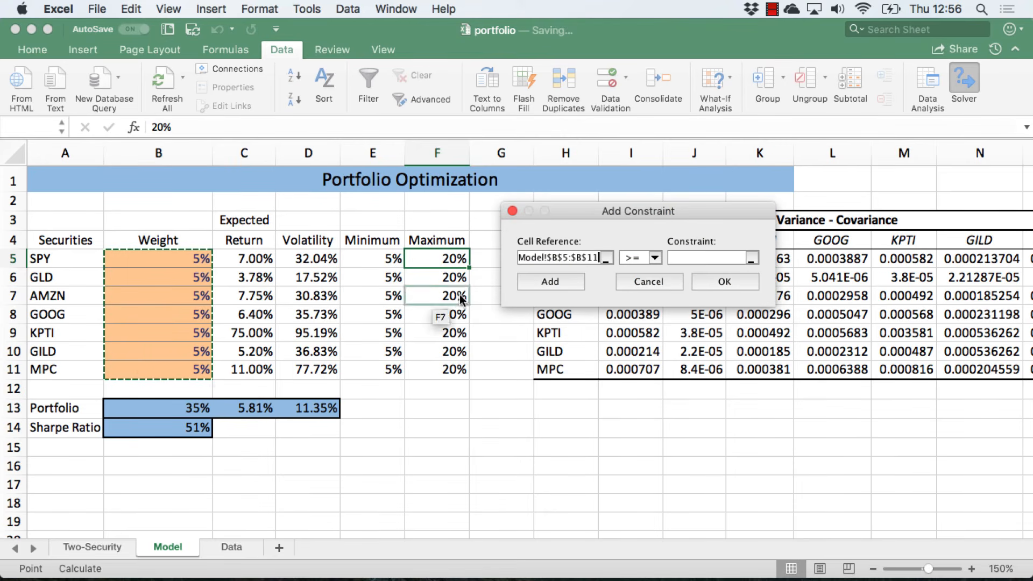
{"action": "left_click_drag", "start_coordinate": [370, 257], "coordinate": [375, 370]}
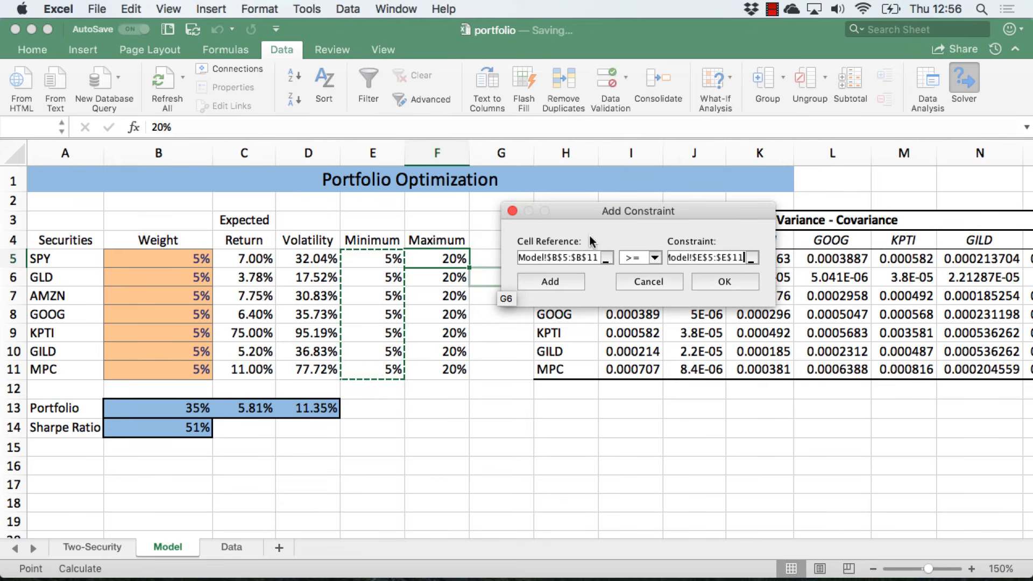
{"action": "left_click", "coordinate": [560, 282]}
Step: Add the constraint Model!$B$5:$B$11 <= Model!$F$5:$F$11 and solve with GRG Nonlinear, keeping the Solver solution
{"action": "left_click_drag", "start_coordinate": [159, 254], "coordinate": [160, 362]}
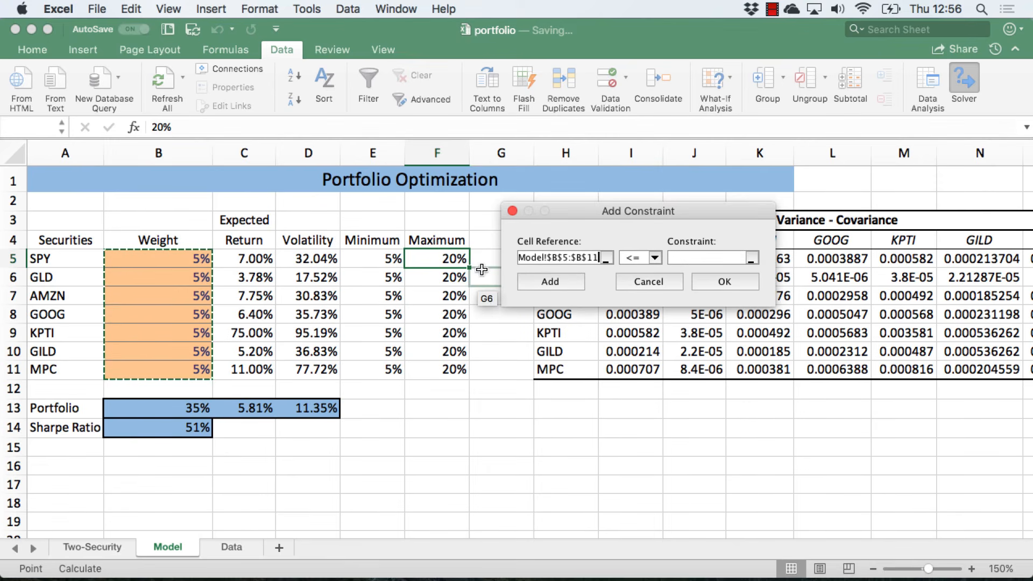
{"action": "left_click", "coordinate": [710, 257]}
{"action": "left_click_drag", "start_coordinate": [421, 260], "coordinate": [430, 371]}
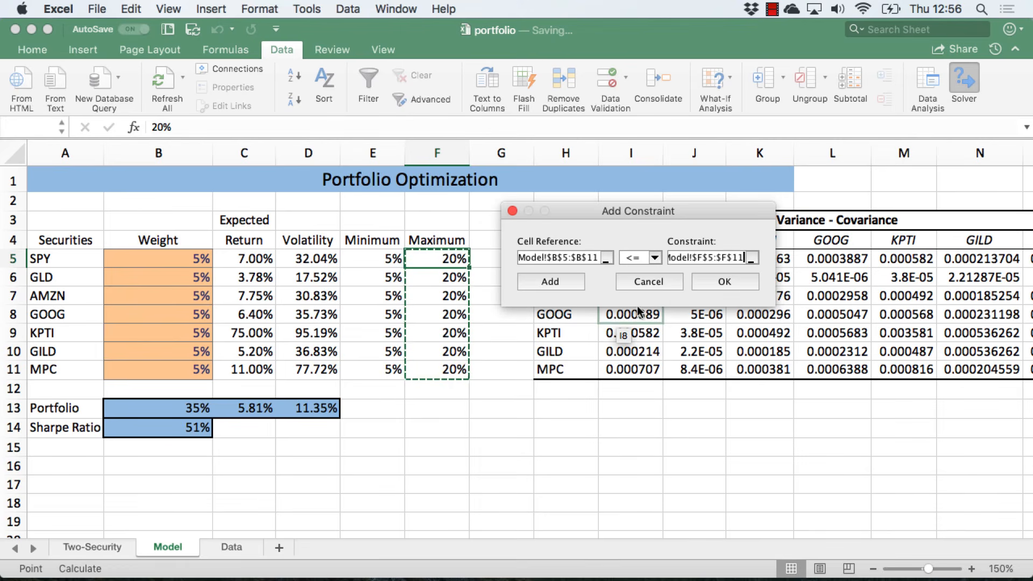
{"action": "left_click", "coordinate": [709, 278]}
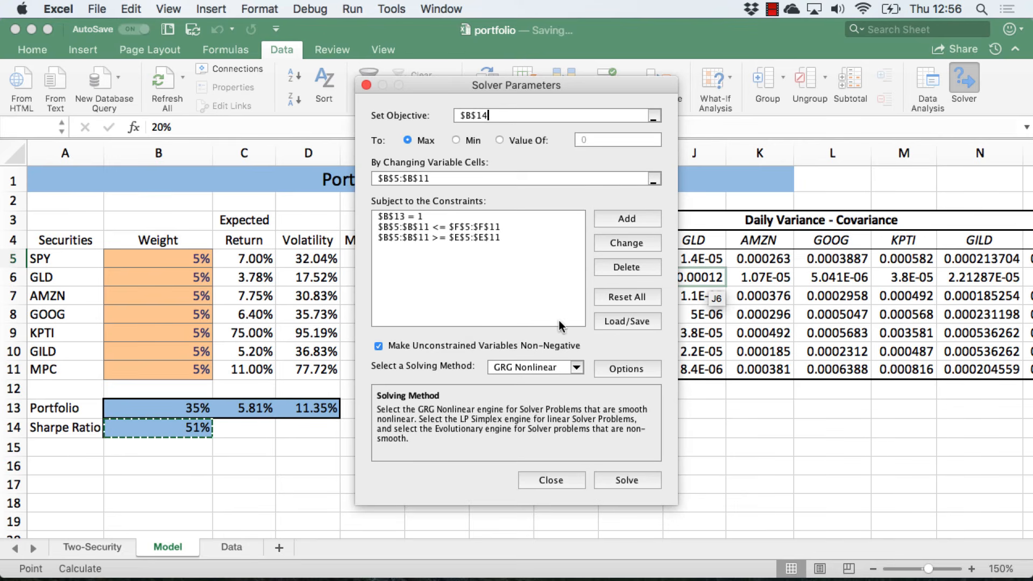
{"action": "left_click", "coordinate": [626, 478]}
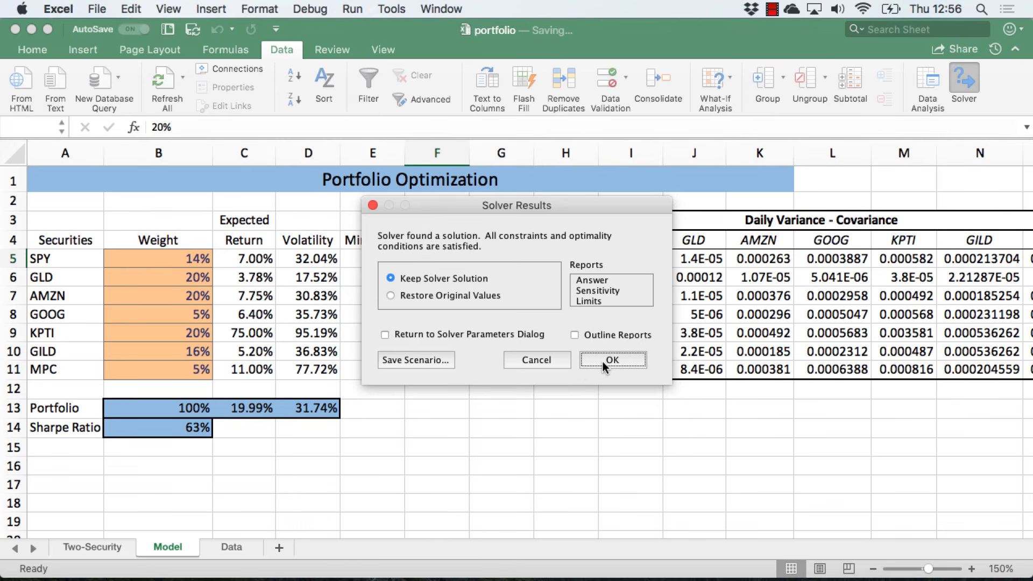
{"action": "left_click", "coordinate": [602, 360]}
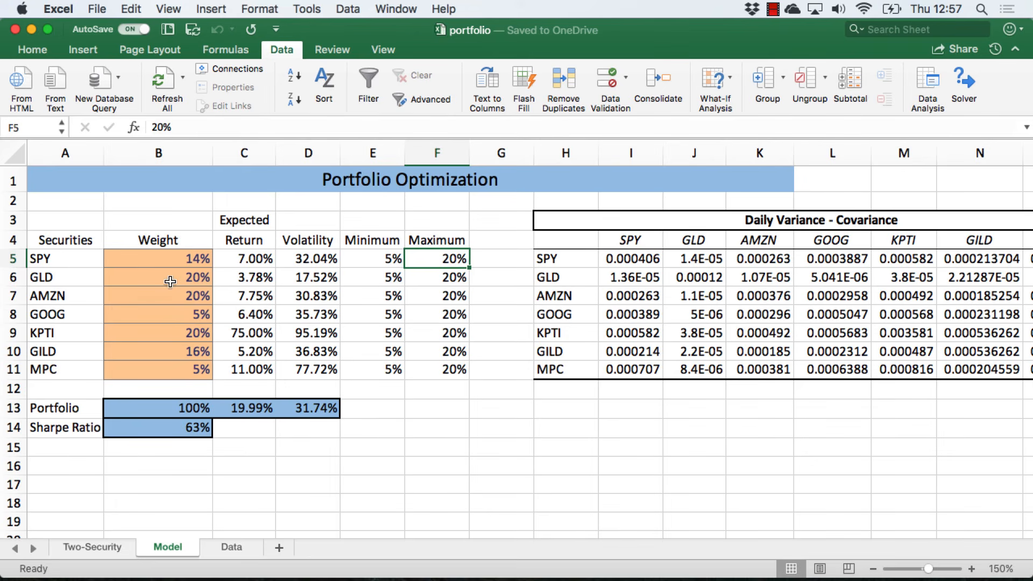
Step: Overwrite the weights of all seven securities, SPY through MPC in B5:B11, with 15% each
{"action": "left_click", "coordinate": [175, 262]}
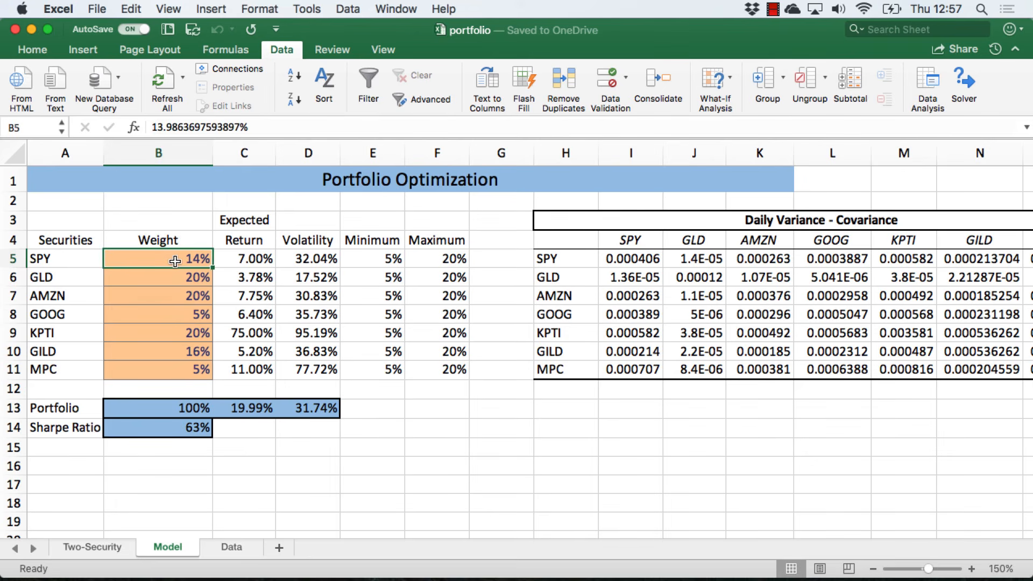
{"action": "type", "text": "15"}
{"action": "key", "text": "Return"}
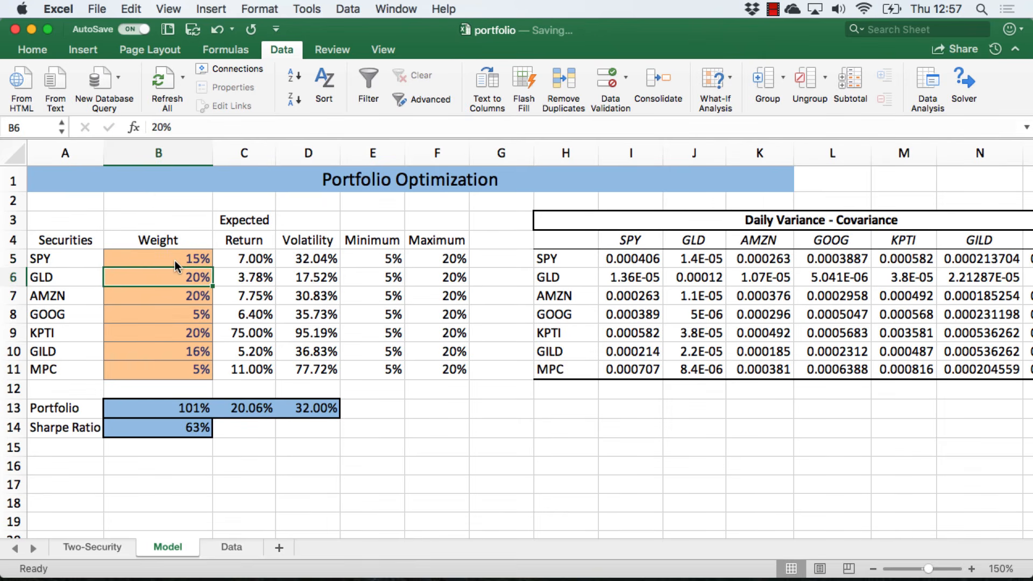
{"action": "type", "text": "15"}
{"action": "key", "text": "Return"}
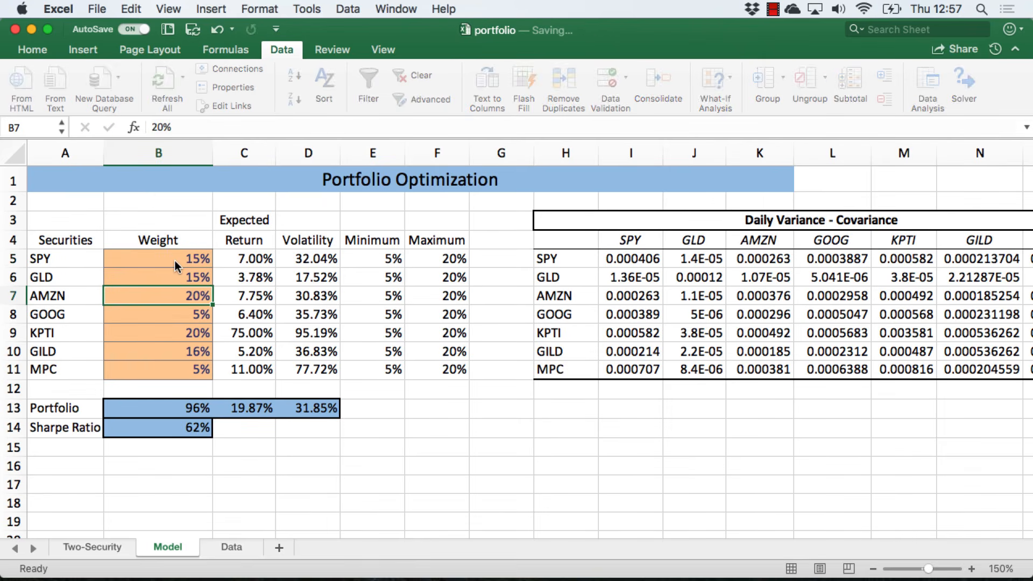
{"action": "type", "text": "15"}
{"action": "key", "text": "Return"}
{"action": "type", "text": "15"}
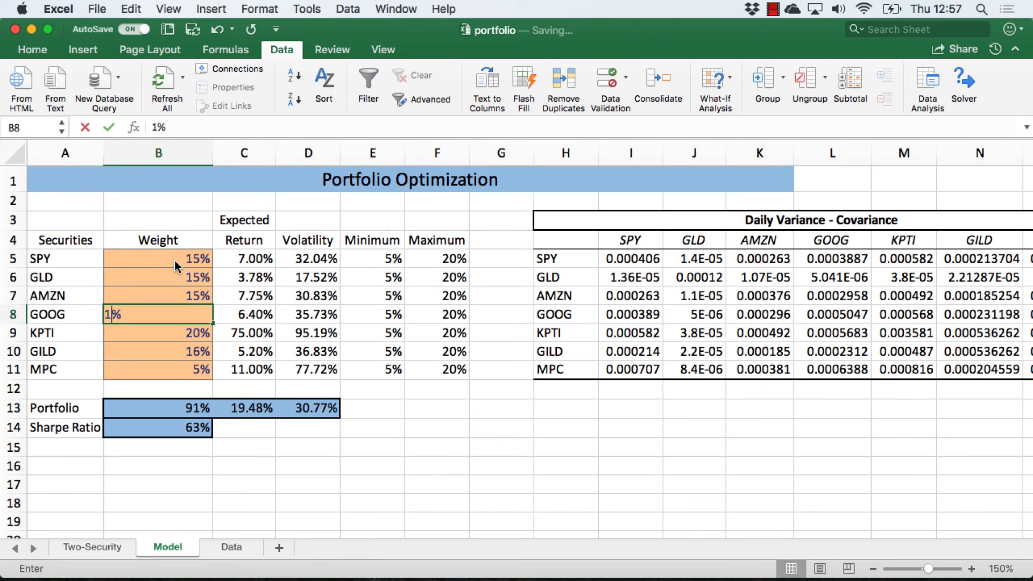
{"action": "key", "text": "Return"}
{"action": "type", "text": "15"}
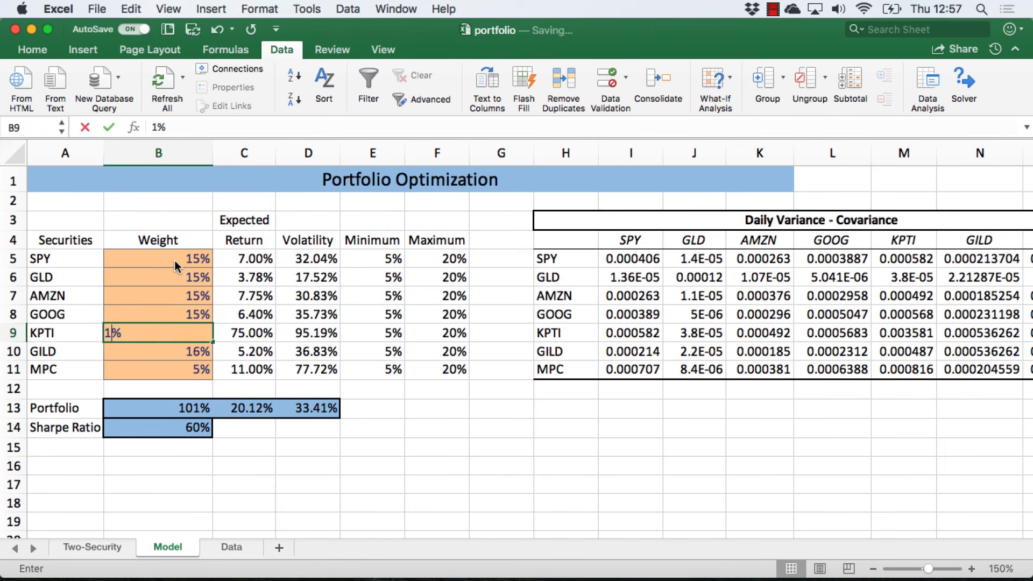
{"action": "key", "text": "Return"}
{"action": "type", "text": "15"}
{"action": "key", "text": "Return"}
{"action": "type", "text": "15"}
{"action": "key", "text": "Return"}
Step: Set GLD's weight in B6 to 10%
{"action": "key", "text": "Up"}
{"action": "key", "text": "Up"}
{"action": "key", "text": "Up"}
{"action": "key", "text": "Up"}
{"action": "key", "text": "Up"}
{"action": "key", "text": "Up"}
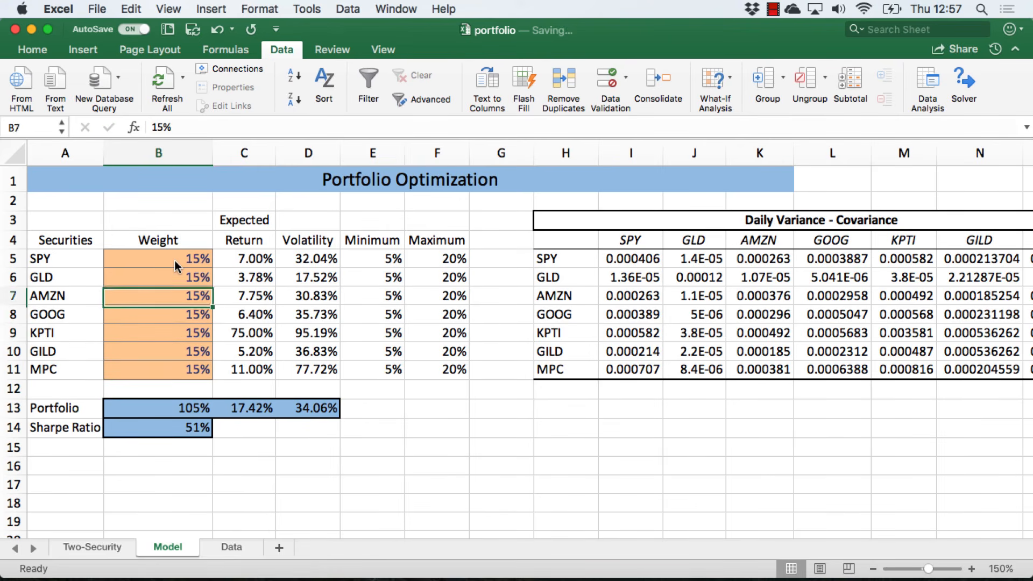
{"action": "type", "text": "10"}
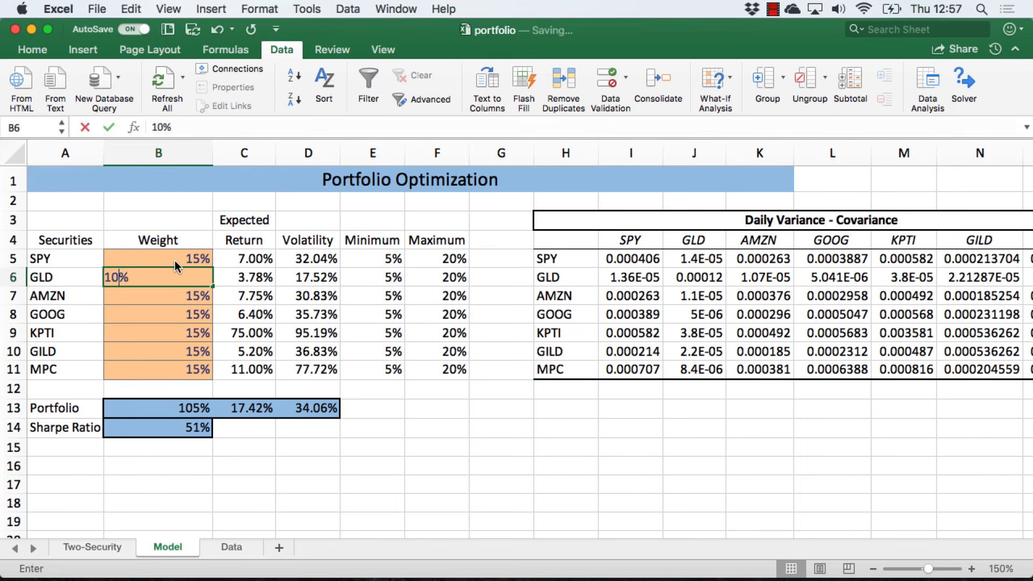
{"action": "key", "text": "Return"}
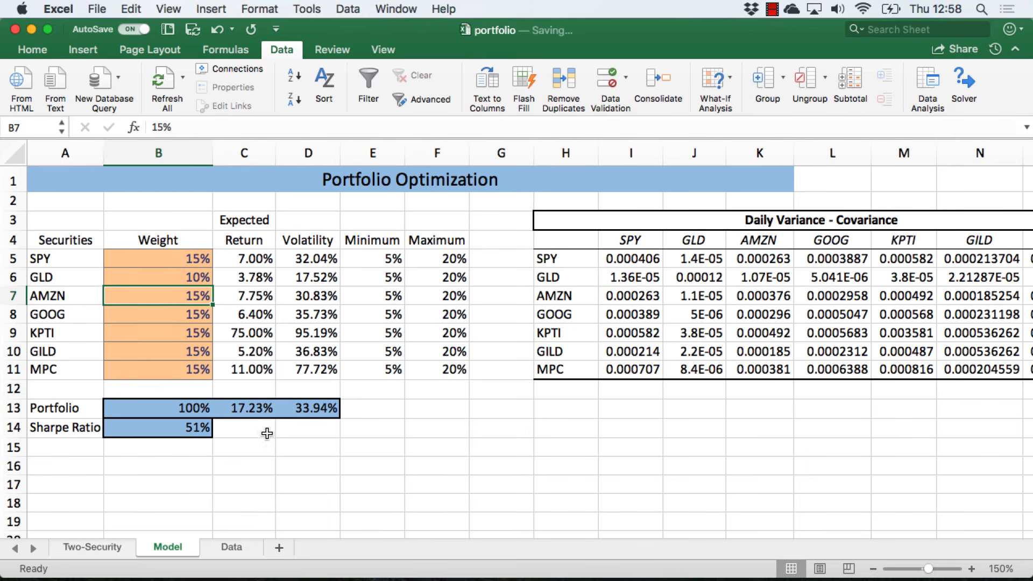